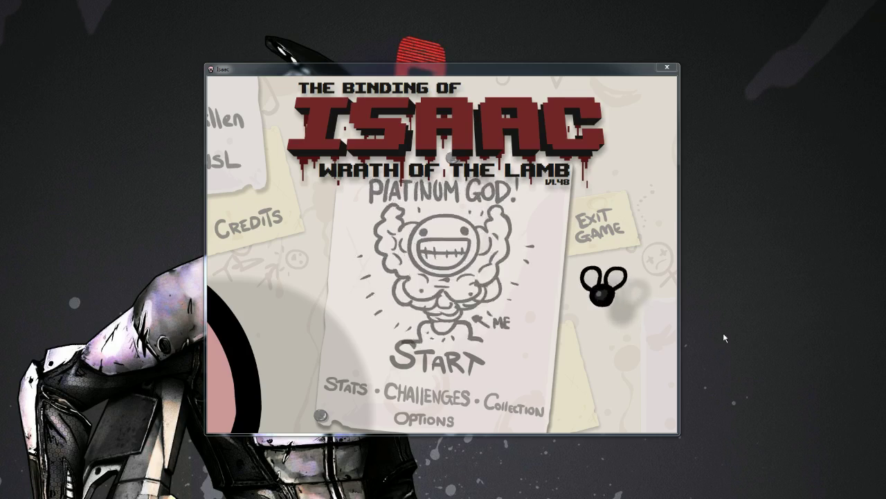
- View the found secrets from the stats page through to the Platinum God entry, and exit the game
left_click(599, 338)
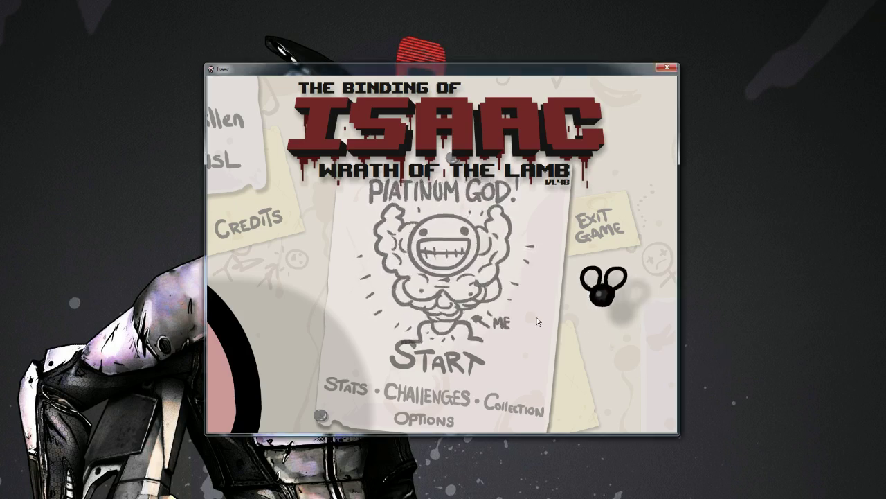
key("Return")
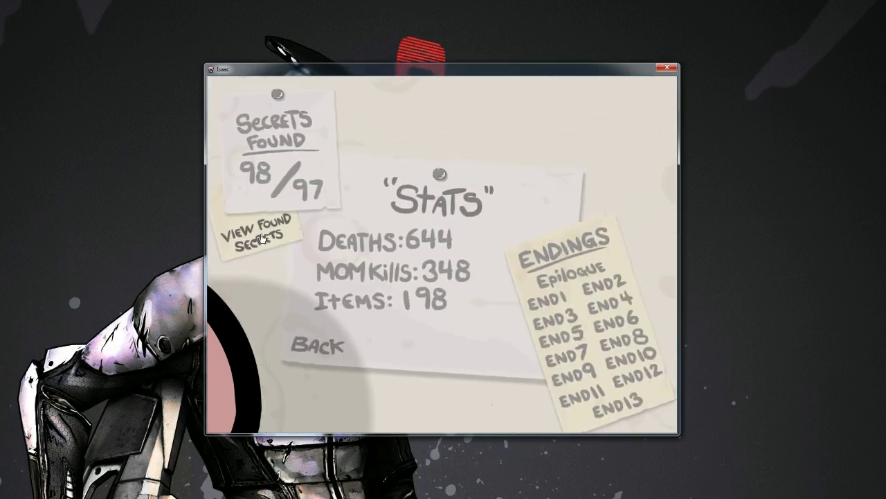
left_click(261, 237)
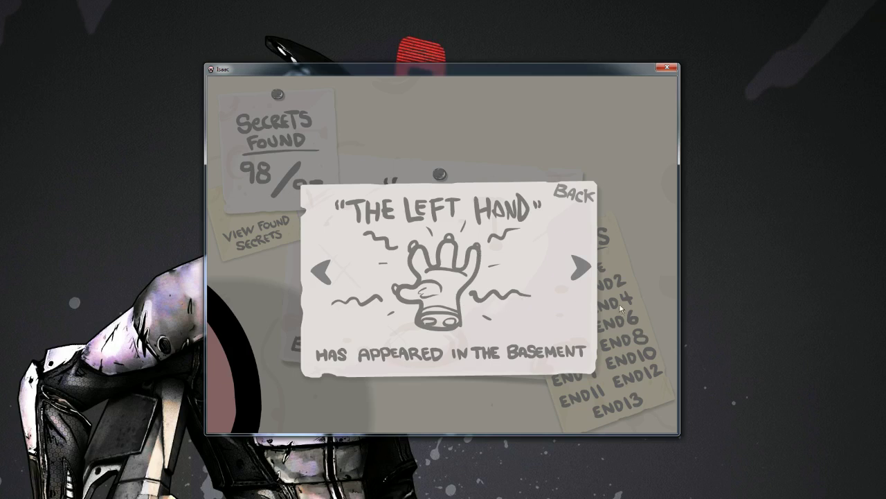
left_click(581, 267)
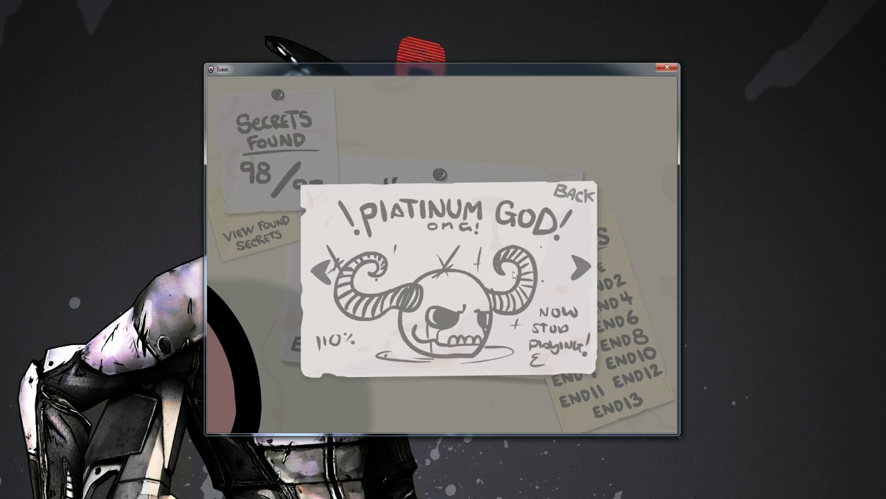
left_click(571, 201)
left_click(330, 349)
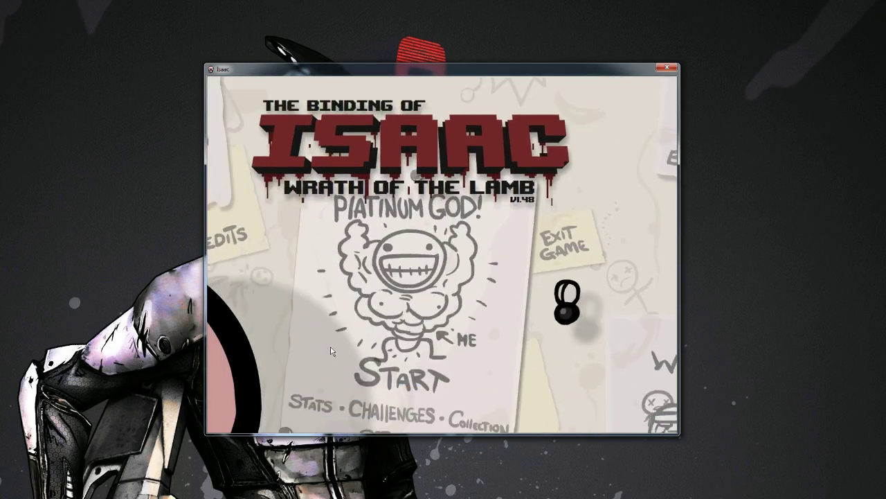
key("Escape")
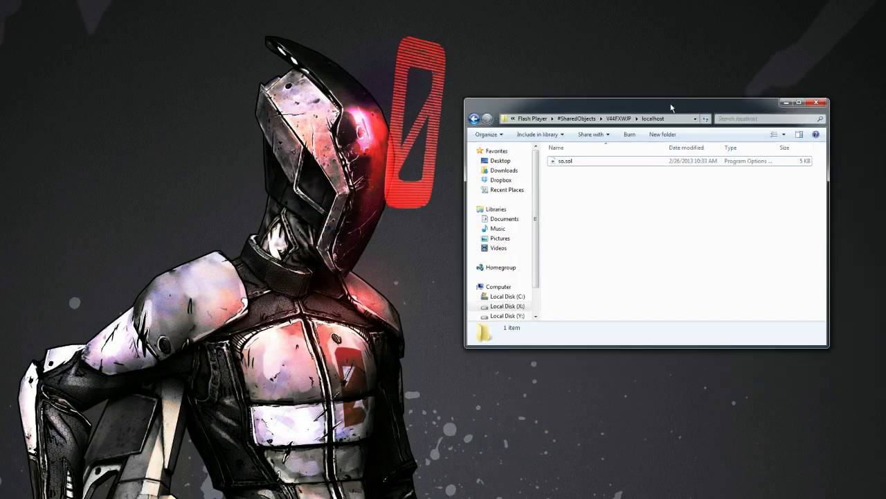
- Copy the so.sol save file from the Flash Player localhost folder to the desktop
left_click_drag(660, 115, 642, 132)
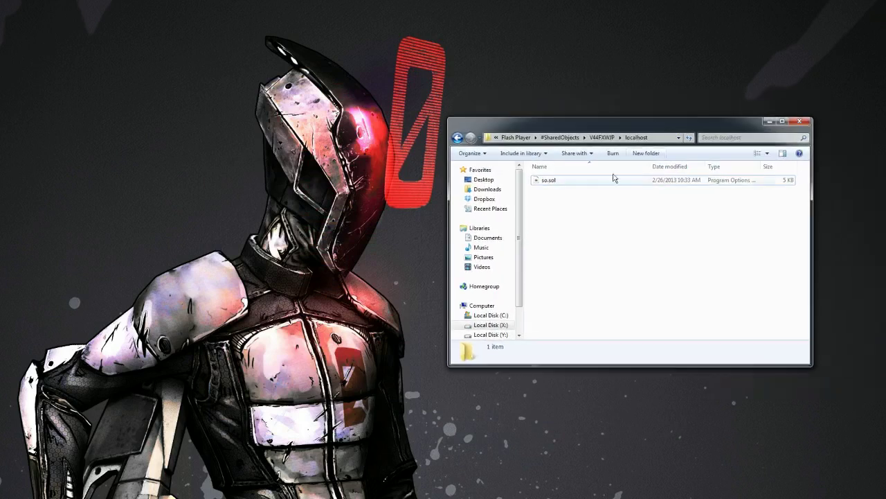
left_click(565, 184)
left_click(319, 142)
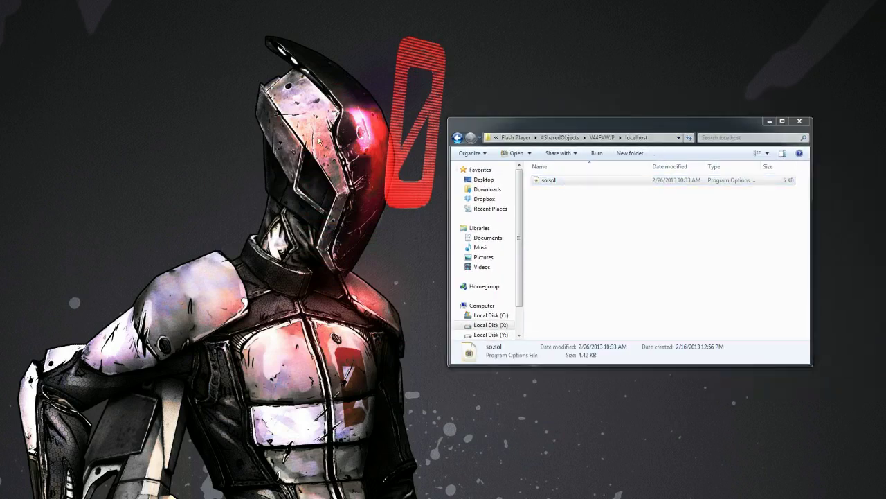
left_click_drag(468, 352, 261, 201)
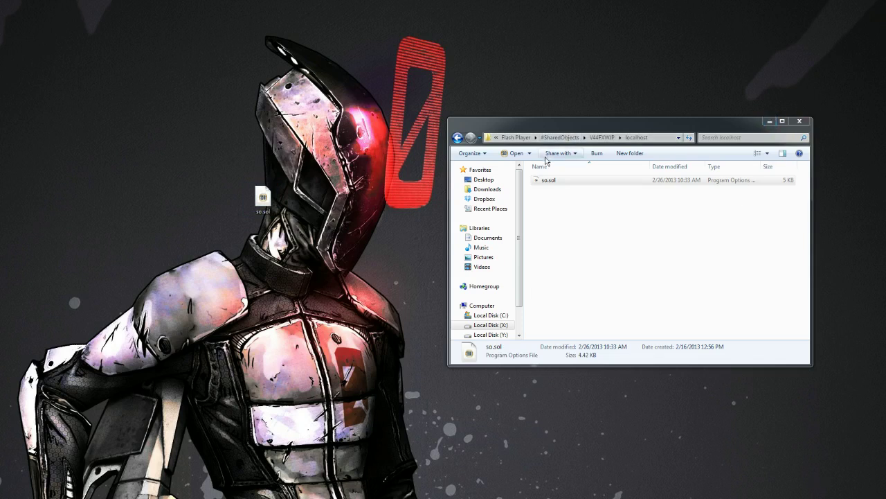
- Go to the game's install folder, the binding of isaac, and move serial.txt out to the desktop
key("alt+Left")
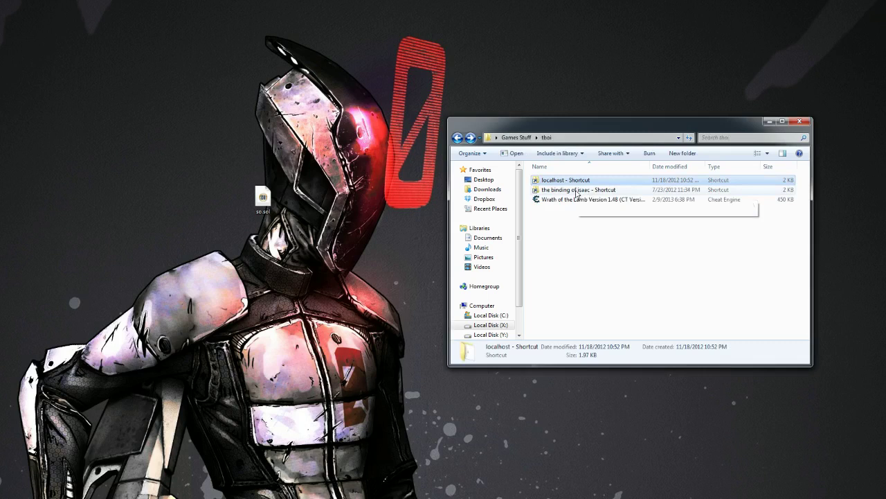
double_click(576, 192)
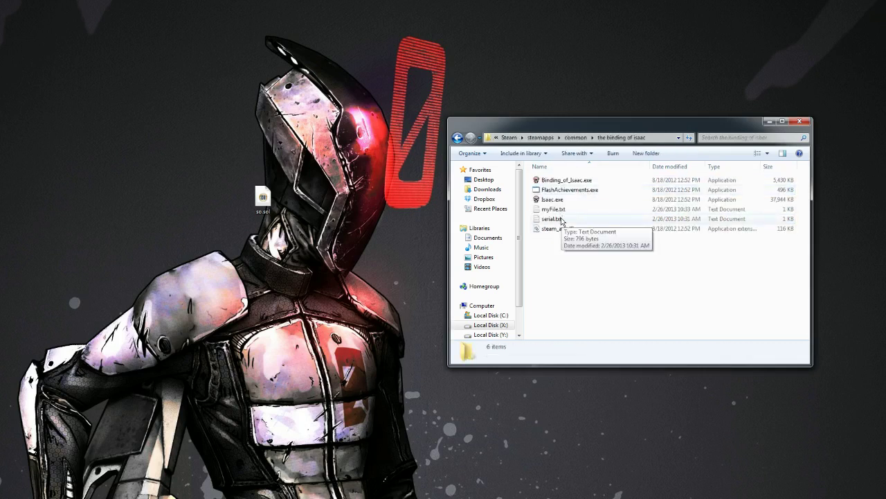
left_click_drag(562, 219, 403, 63)
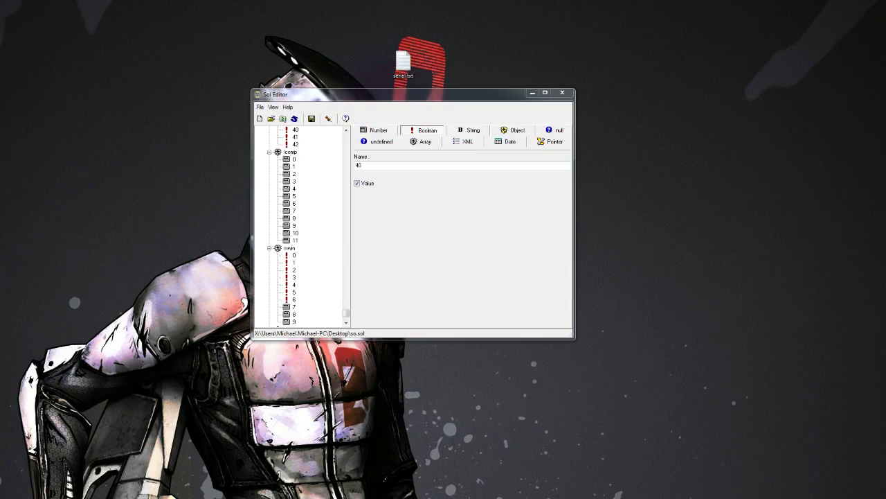
- Reload the desktop copy of so.sol in Sol Editor and collapse the mwin, lcomp, boss and ulock arrays
key("F5")
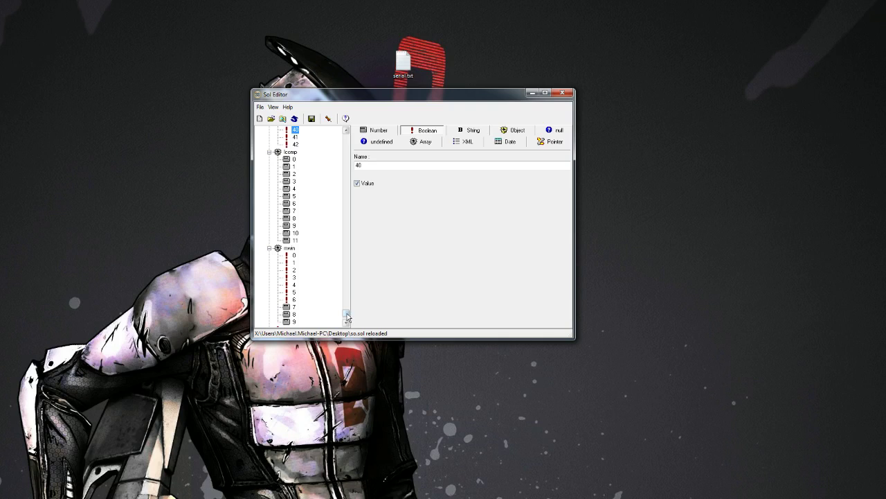
left_click(271, 248)
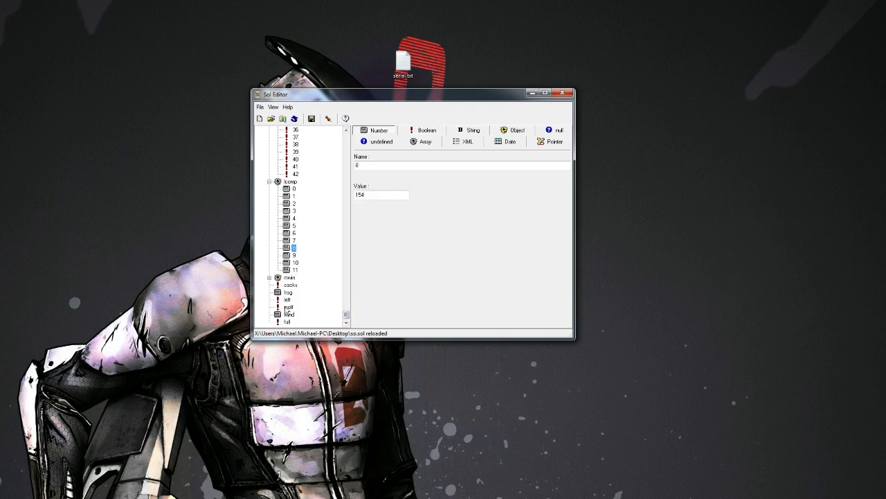
left_click(269, 182)
scroll(277, 218, "up", 3)
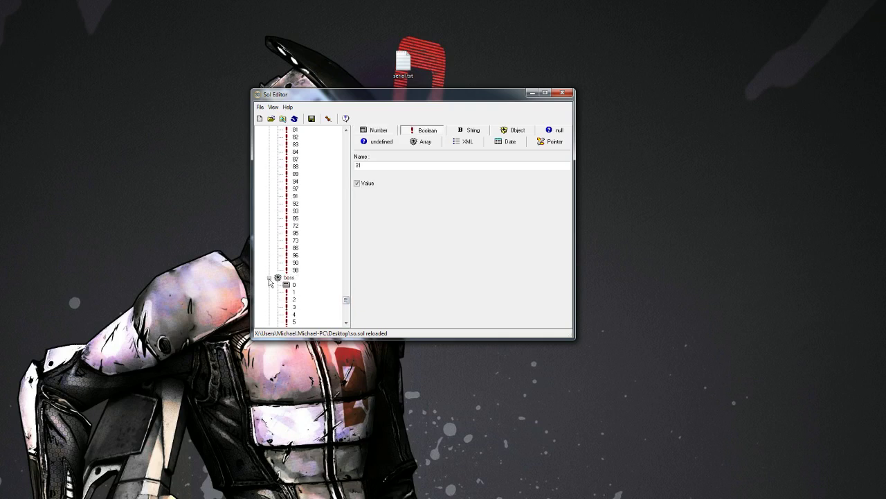
left_click(272, 283)
scroll(272, 284, "up", 15)
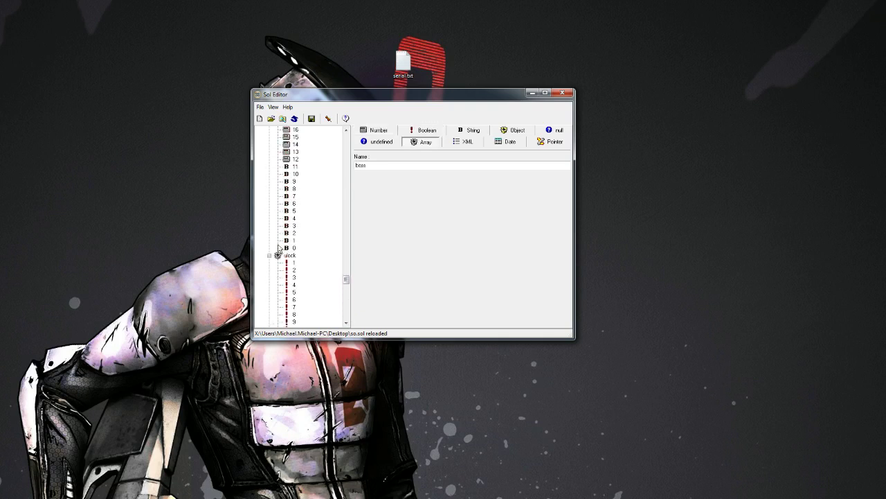
left_click(273, 257)
- Examine the number values of the locker array's first entries, from 97 downward
scroll(294, 242, "down", 10)
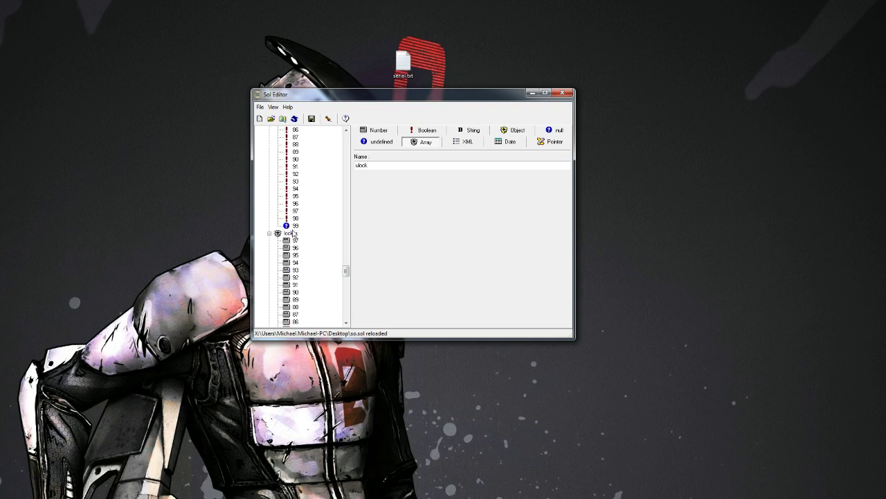
scroll(294, 234, "down", 2)
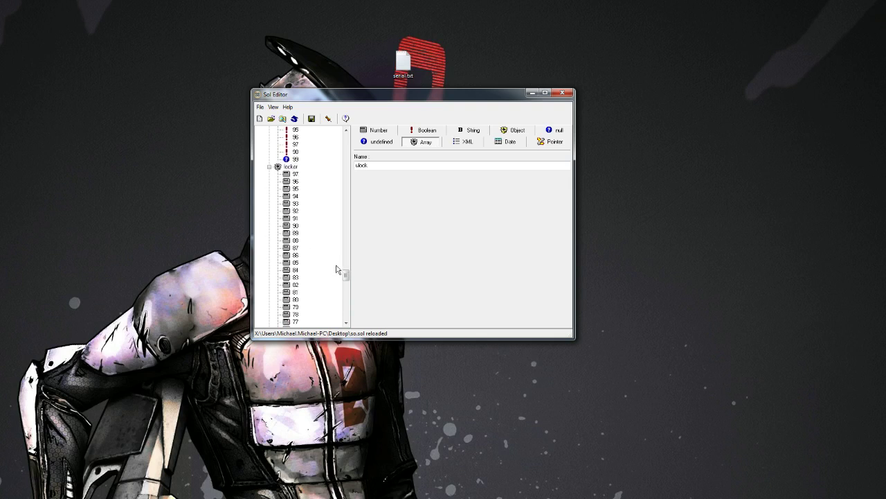
left_click(297, 198)
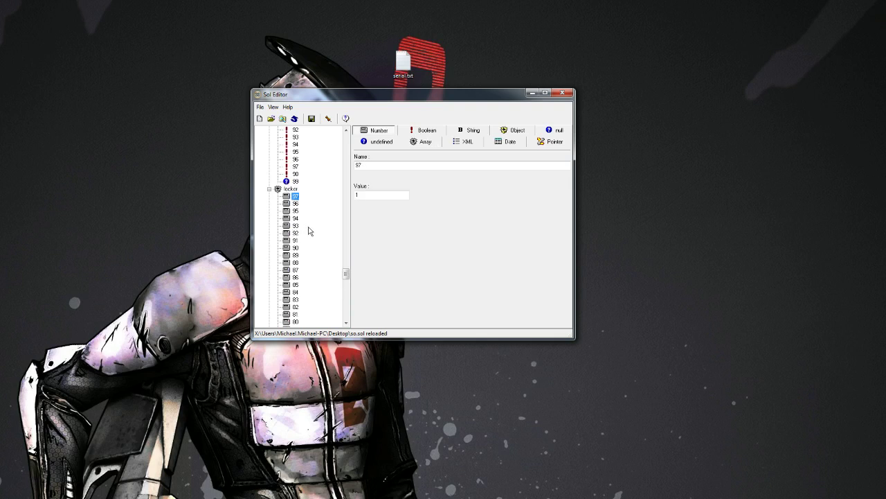
key("Down")
key("Down")
key("Down")
key("Down")
key("Down")
key("Down")
left_click(299, 197)
- Examine the values of entries 0, 1 and 12 near the end of the locker array
scroll(346, 276, "down", 20)
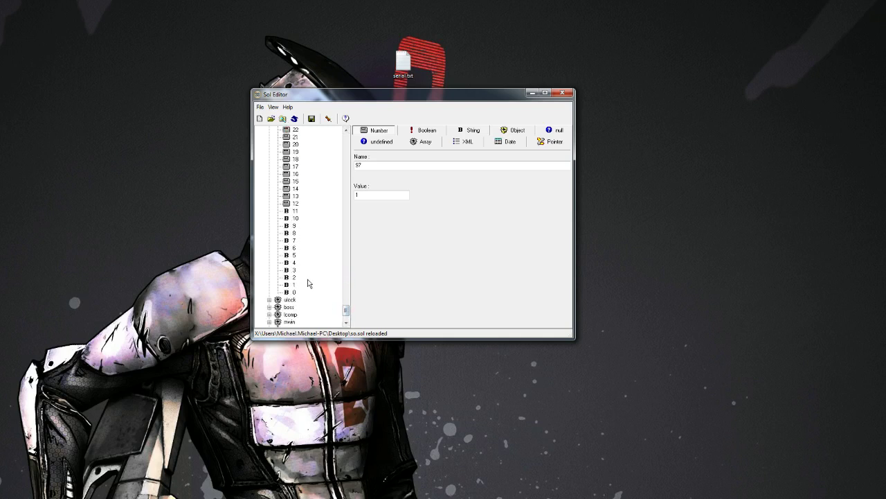
left_click(295, 292)
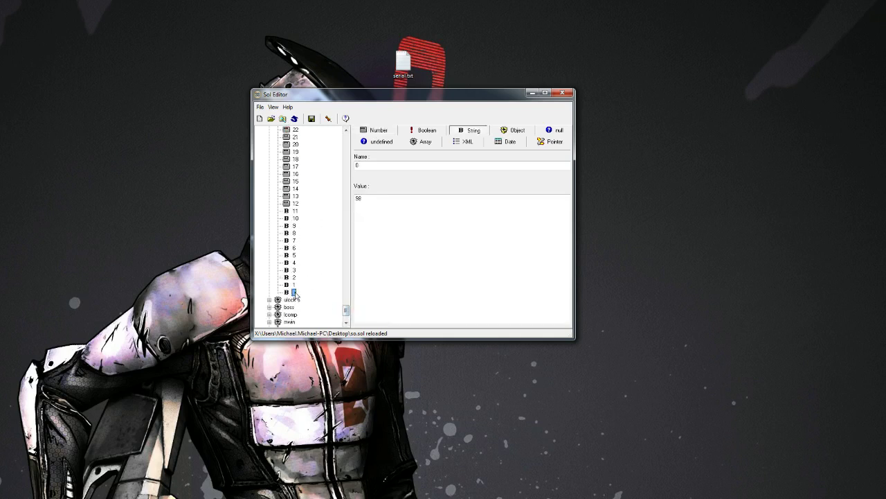
key("Up")
key("Down")
key("Up")
left_click(390, 201)
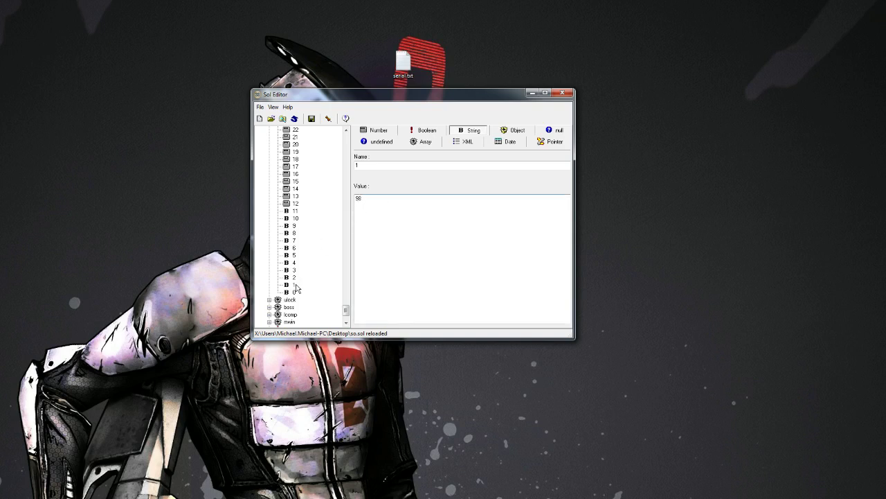
left_click(293, 284)
left_click(370, 200)
left_click(288, 206)
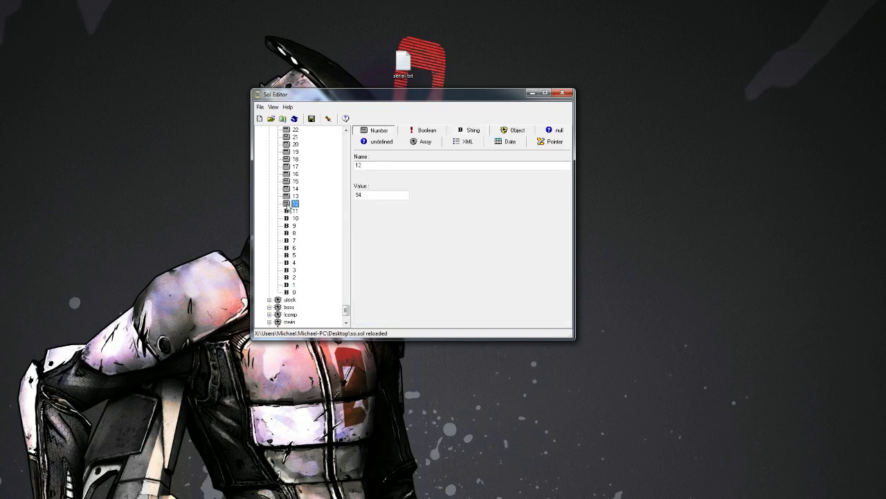
left_click(290, 285)
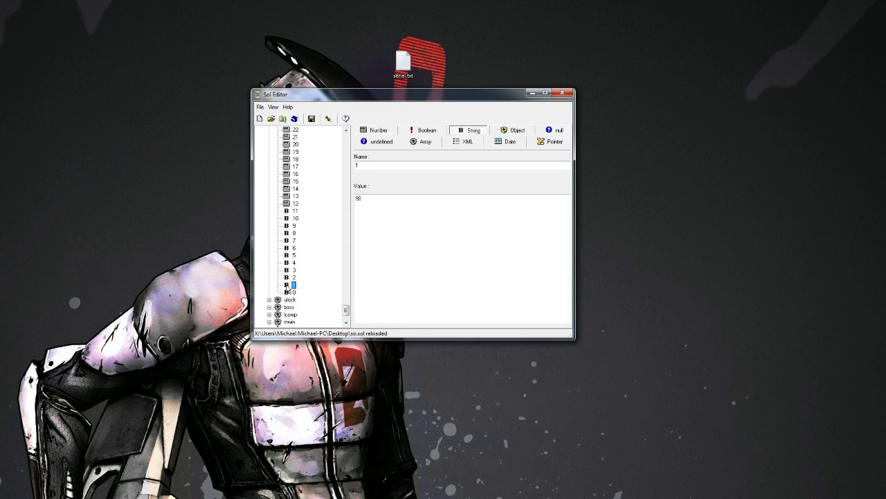
left_click(291, 291)
left_click(381, 201)
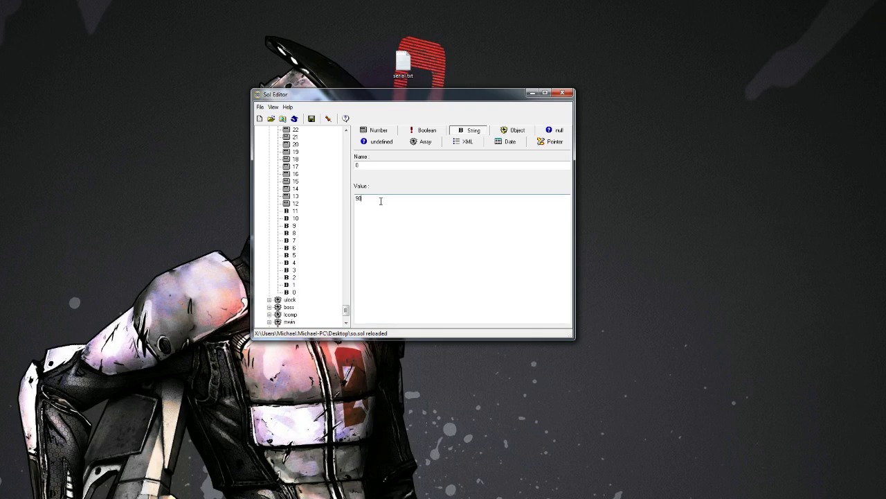
left_click(293, 285)
left_click(385, 204)
left_click(294, 293)
- Review the order of the locker array's entries from 97 down to 0
left_click_drag(346, 311, 346, 271)
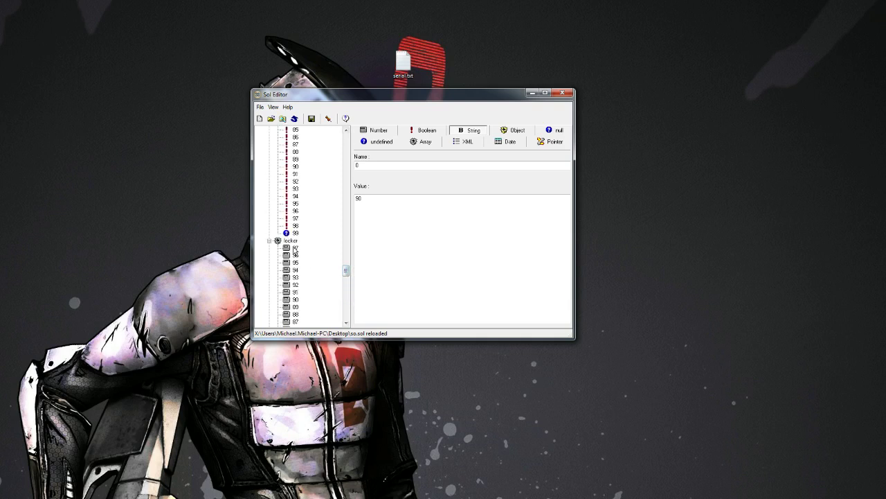
left_click_drag(348, 273, 347, 314)
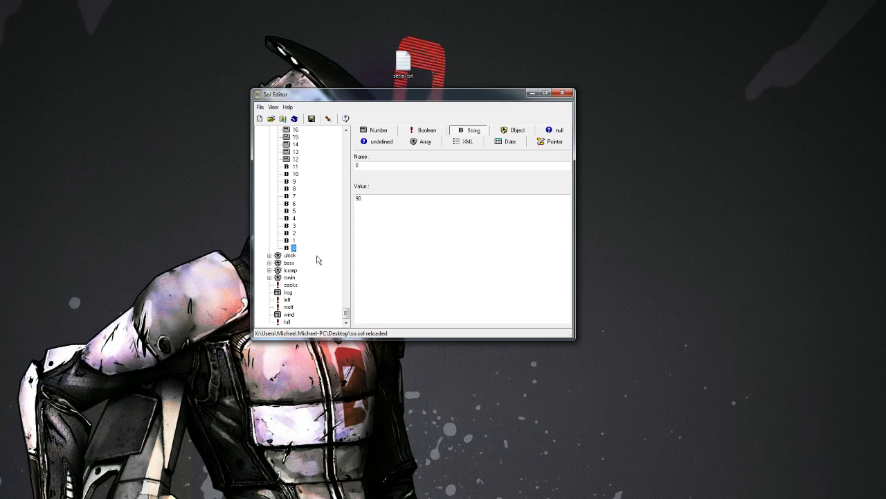
scroll(319, 258, "up", 3)
scroll(323, 268, "down", 3)
left_click_drag(346, 313, 346, 274)
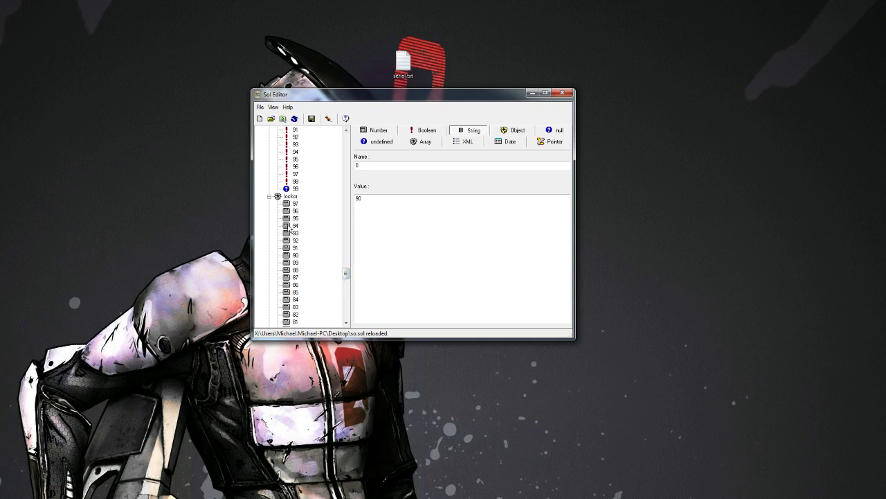
scroll(295, 229, "down", 4)
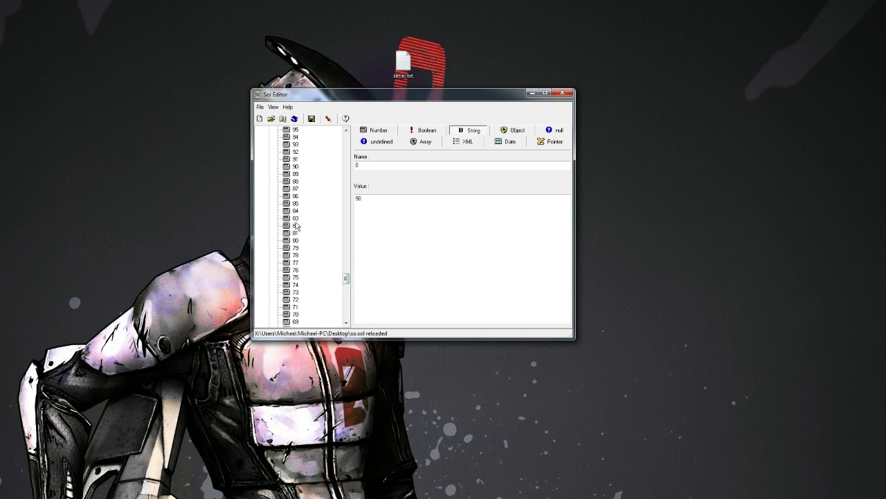
scroll(293, 277, "down", 20)
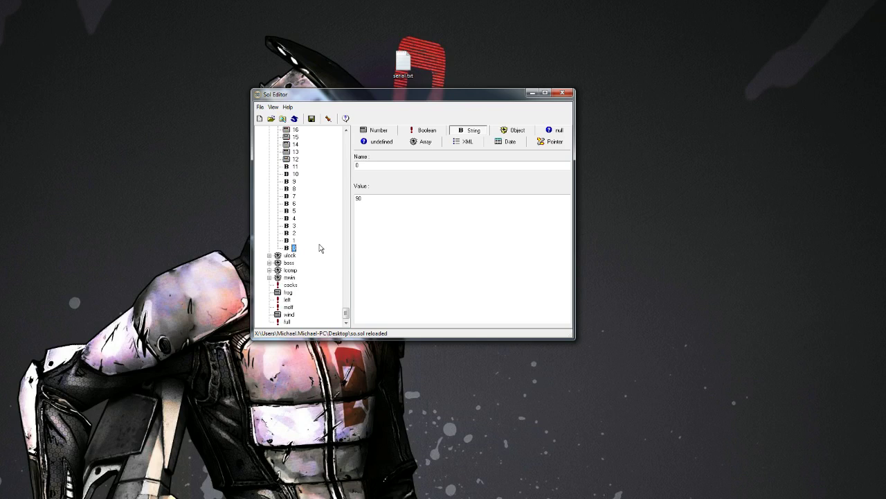
- Save the so.sol file and close Sol Editor
left_click(312, 119)
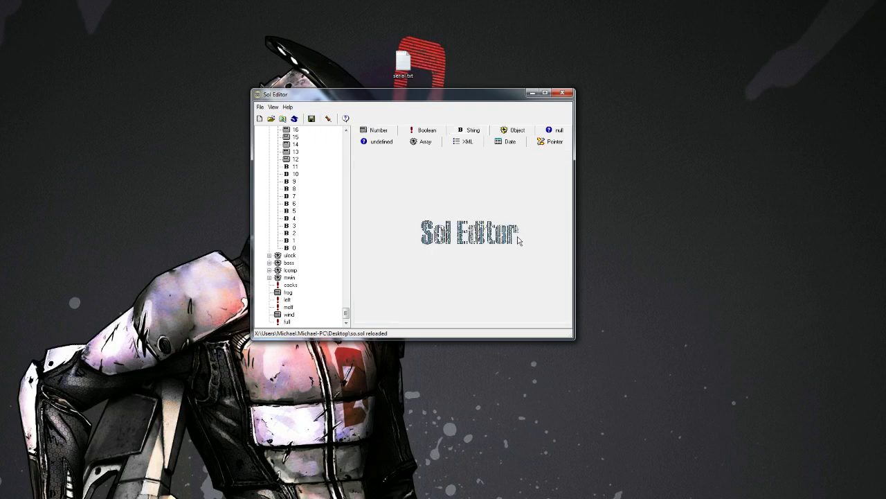
left_click(562, 92)
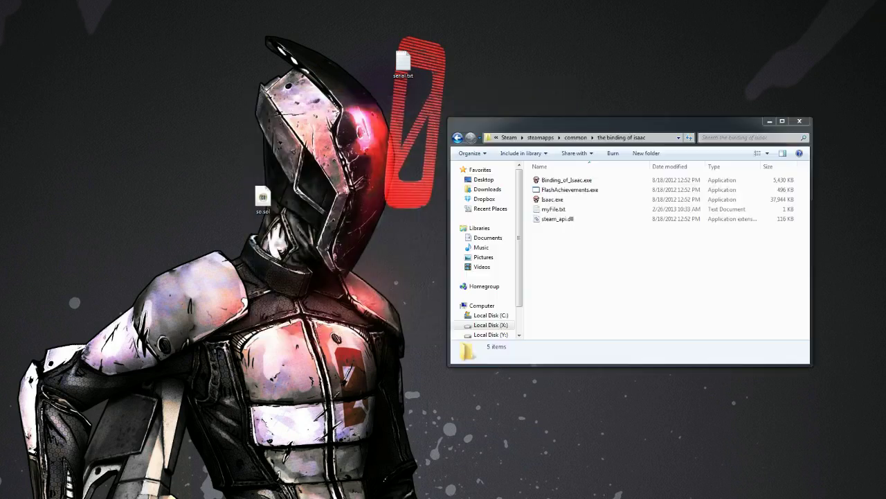
- Move the edited so.sol from the desktop into the localhost folder, replacing the existing file
left_click(490, 209)
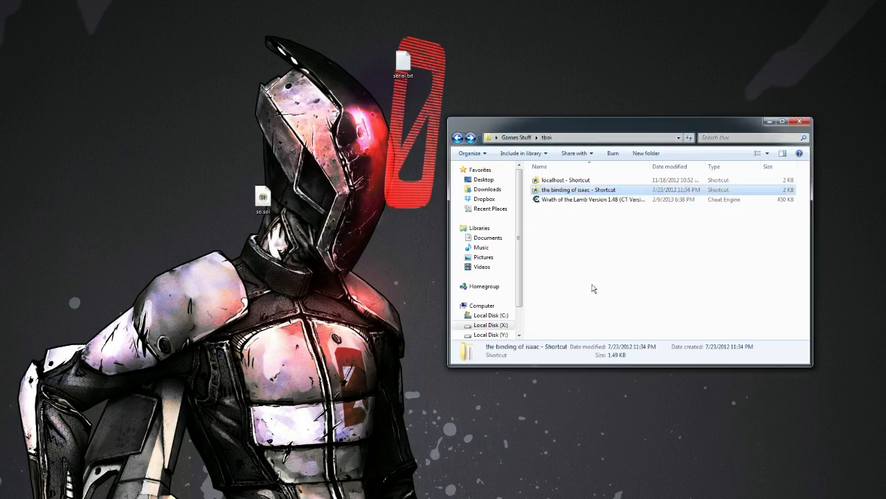
double_click(554, 189)
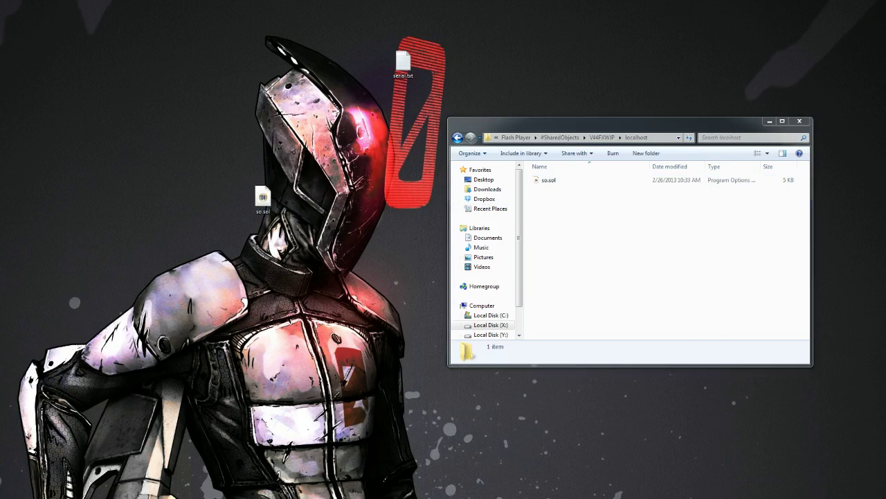
left_click_drag(262, 199, 606, 201)
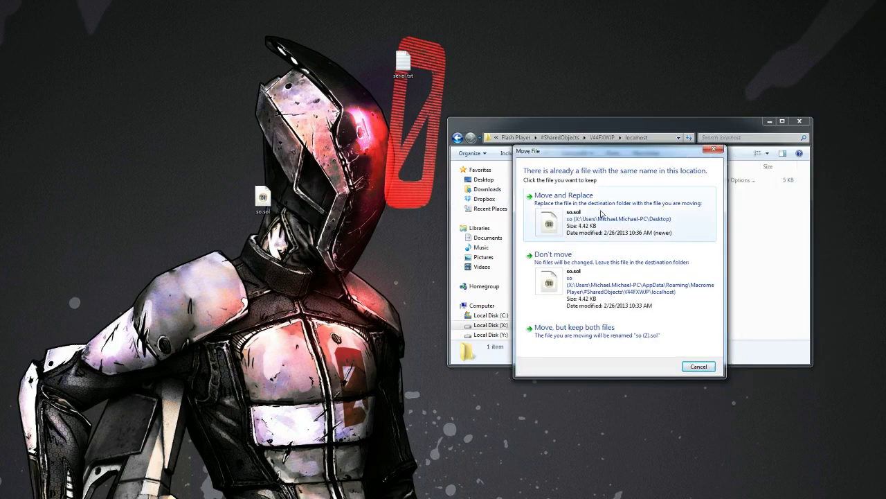
left_click(601, 214)
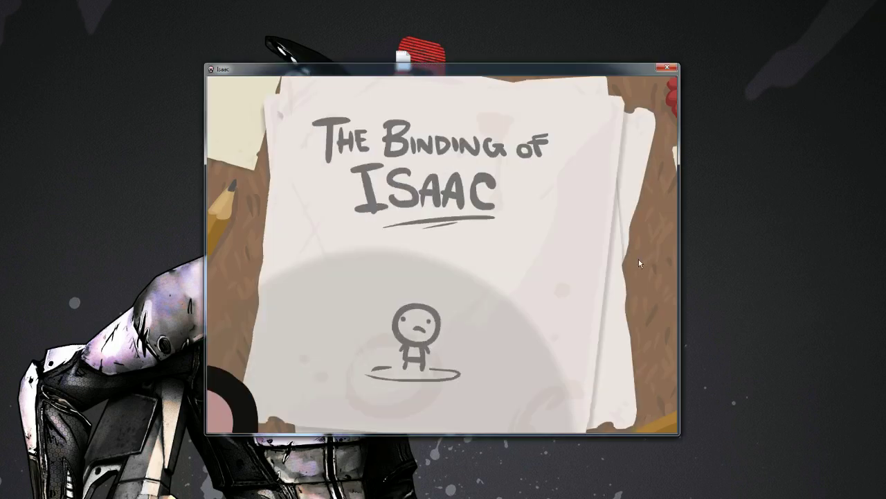
- Open the stats page in The Binding of Isaac and look through the found secrets
key("space")
left_click(340, 381)
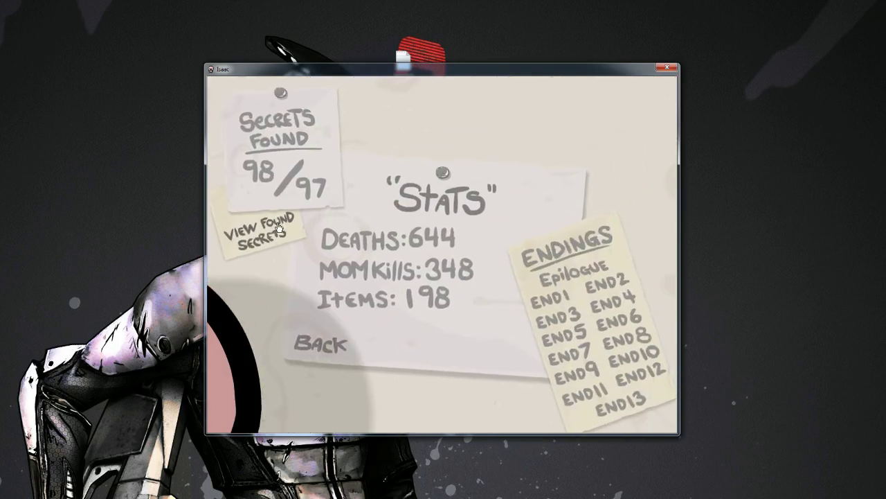
left_click(260, 228)
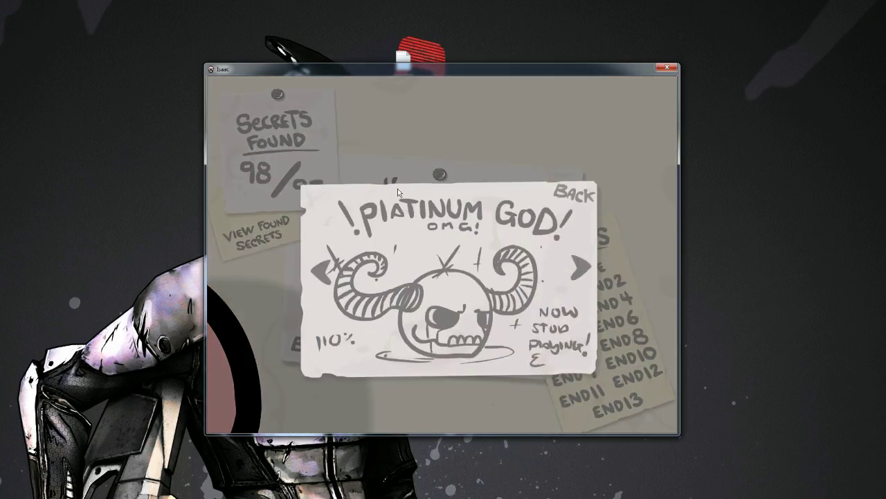
left_click(581, 266)
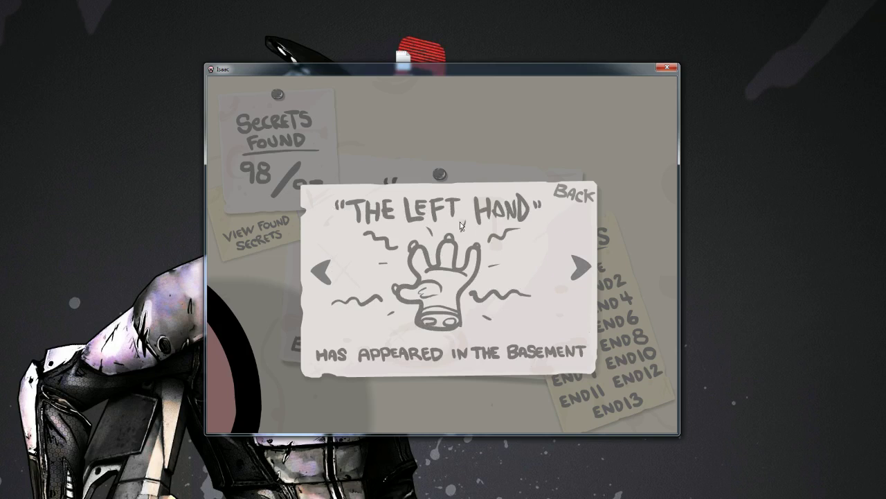
left_click(319, 273)
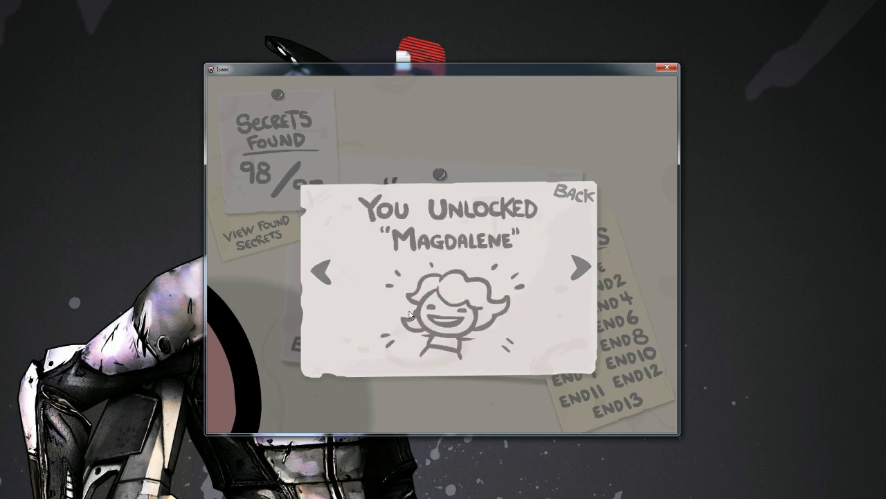
left_click(580, 267)
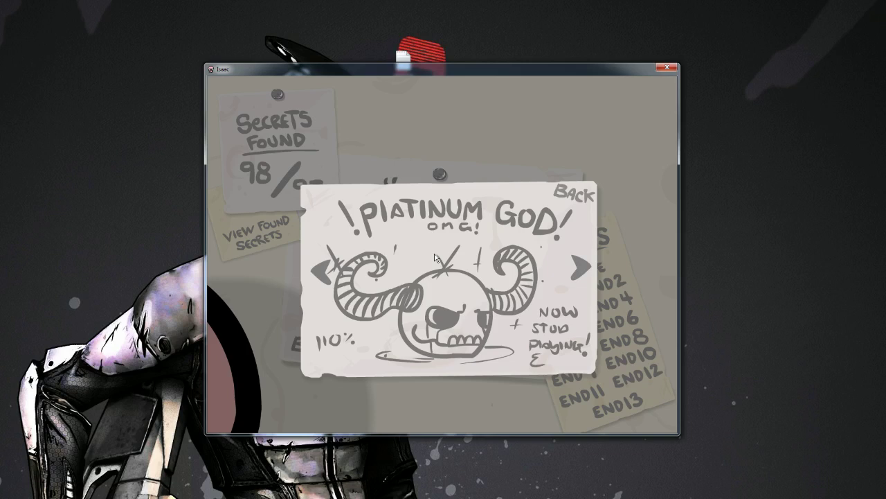
left_click(581, 199)
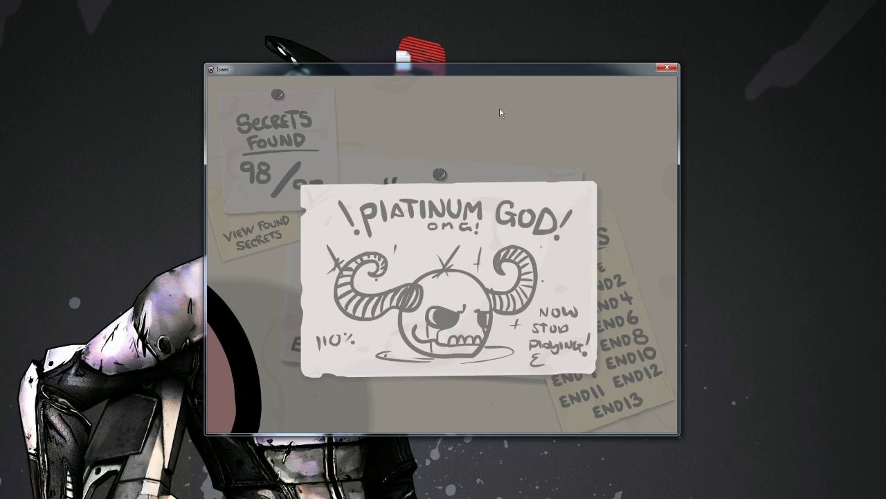
left_click(305, 346)
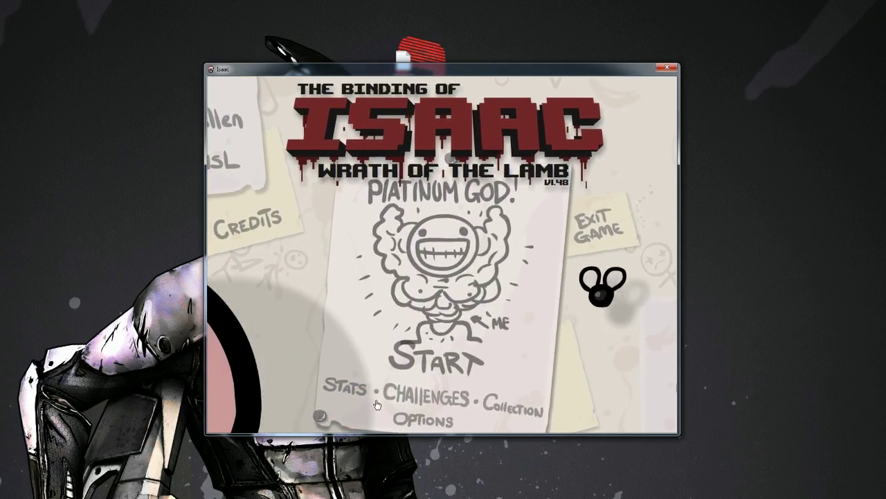
- Check both pages of the game's item collection and return to the main menu
left_click(516, 414)
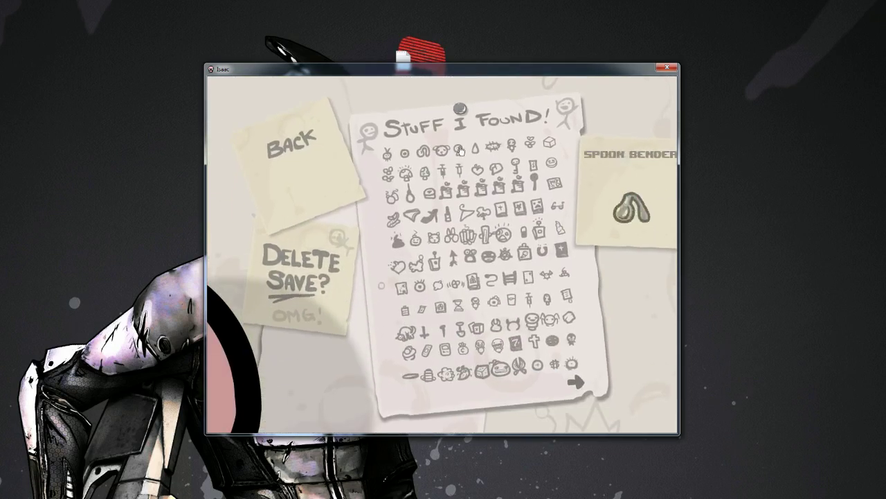
left_click(576, 381)
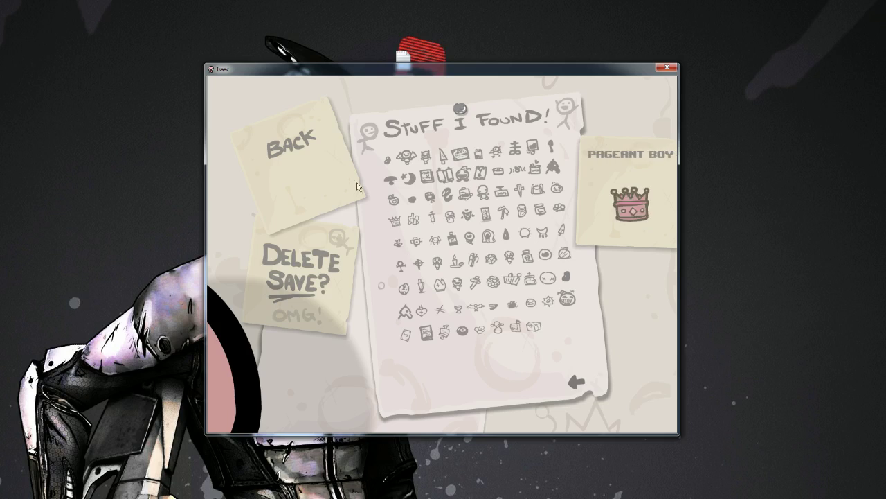
left_click(305, 146)
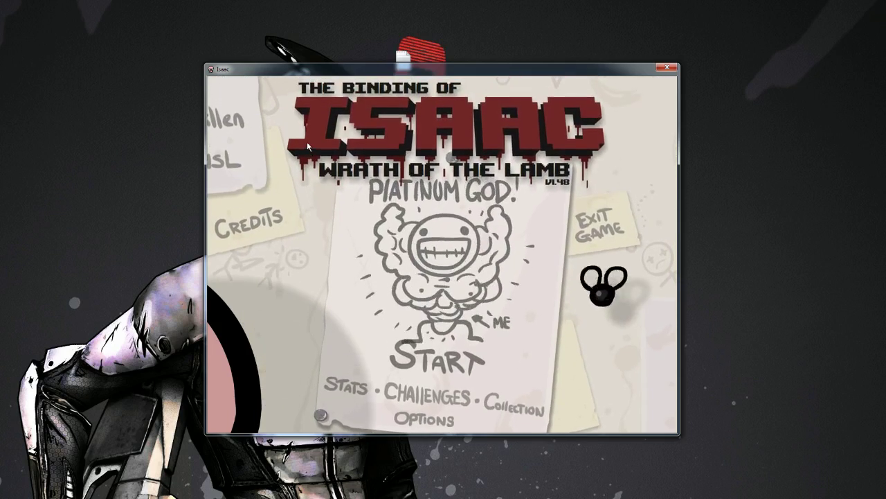
- Exit the game, move so.sol back to the desktop and reopen it in Sol Editor
key("Escape")
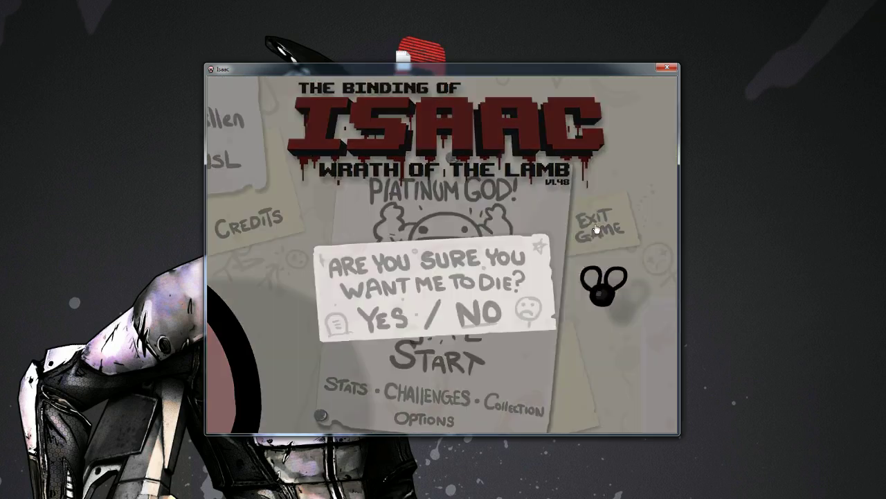
key("Left")
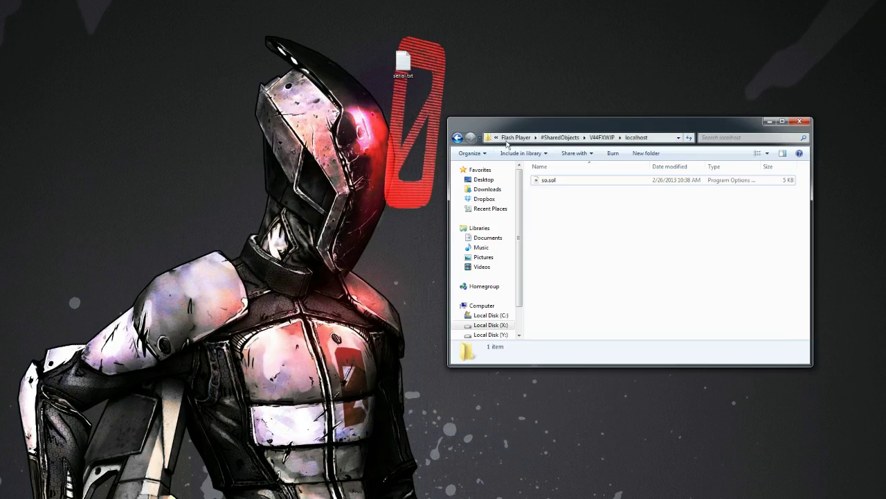
left_click(548, 181)
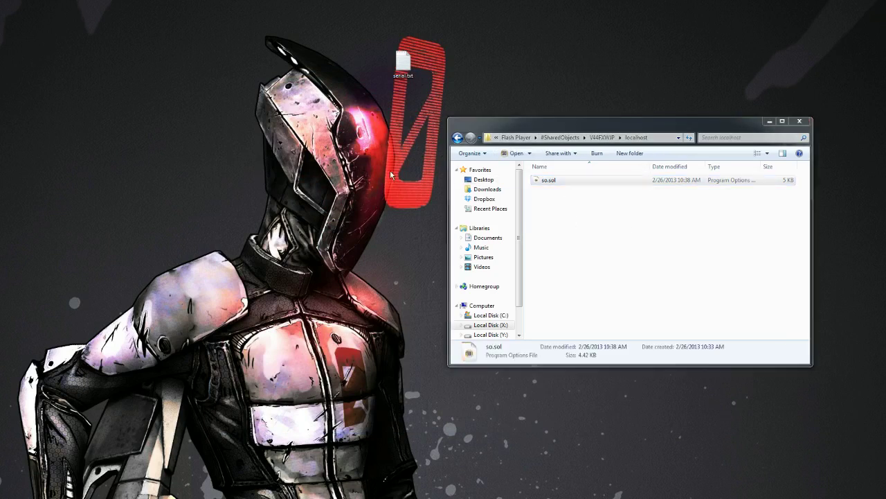
left_click_drag(305, 271, 298, 246)
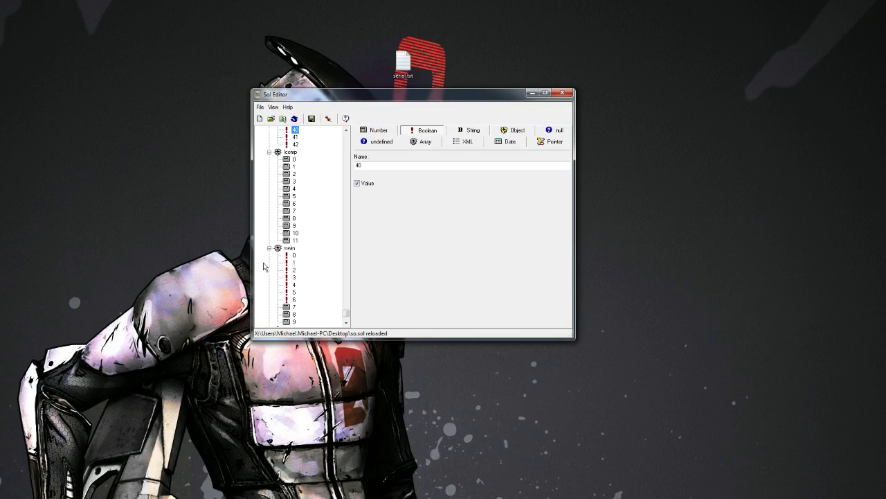
- Collapse the mwin, lcomp and boss arrays in the save's tree
left_click(275, 249)
left_click(269, 182)
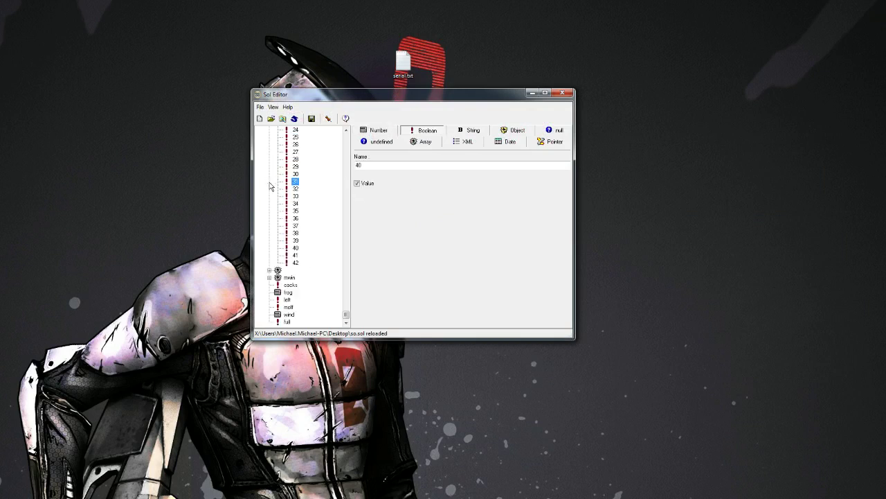
scroll(273, 207, "up", 3)
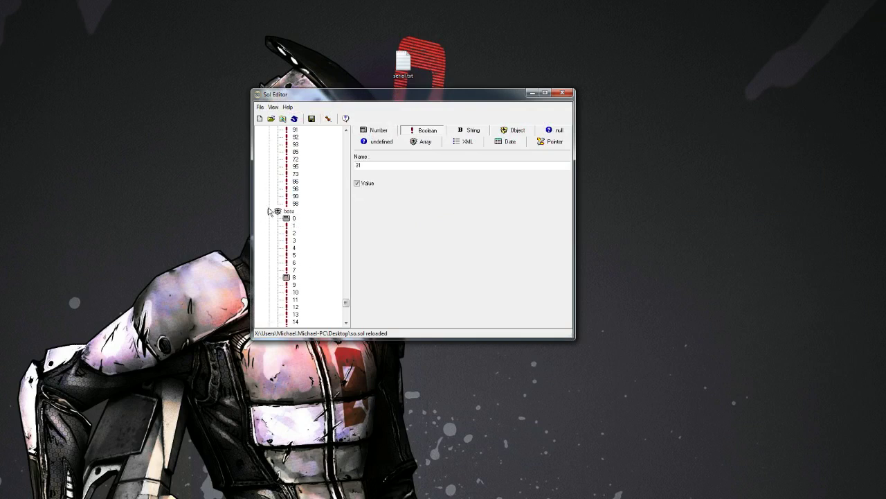
left_click(269, 211)
left_click(268, 206)
scroll(268, 222, "down", 2)
- Collapse the ulock, locker and lock arrays in the save's tree
left_click(267, 221)
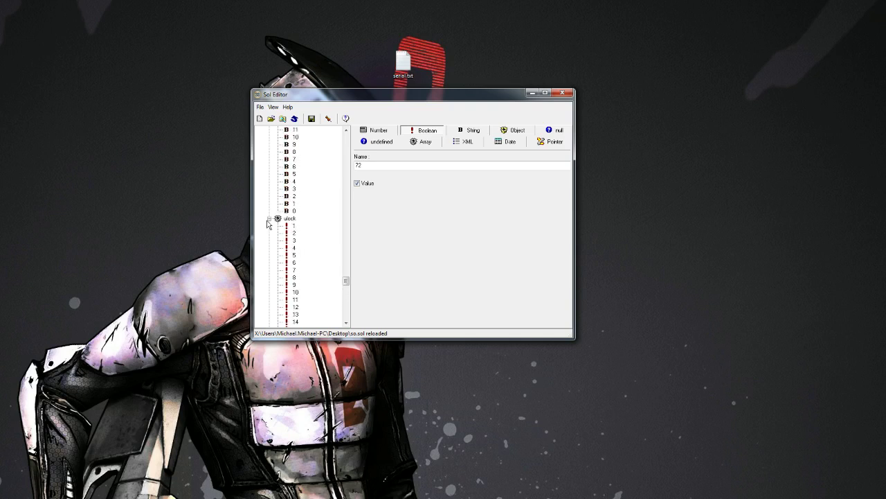
left_click(268, 222)
left_click(269, 224)
scroll(269, 223, "down", 1)
scroll(270, 223, "down", 2)
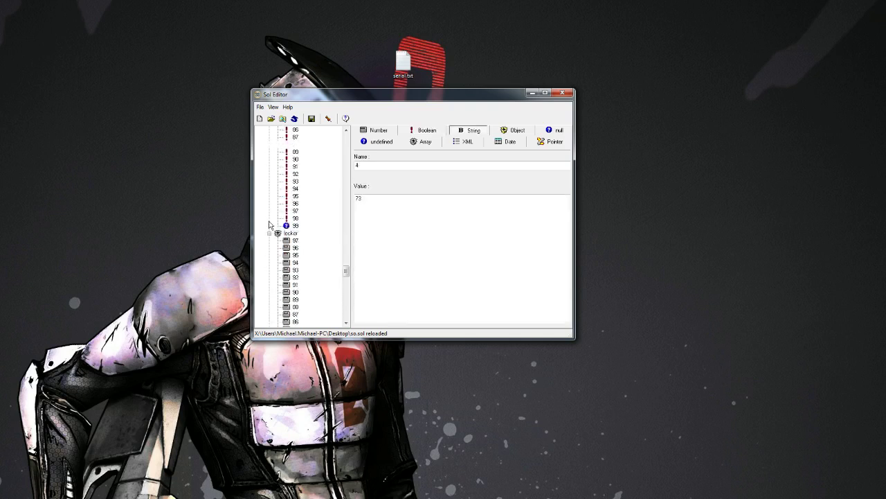
left_click(271, 261)
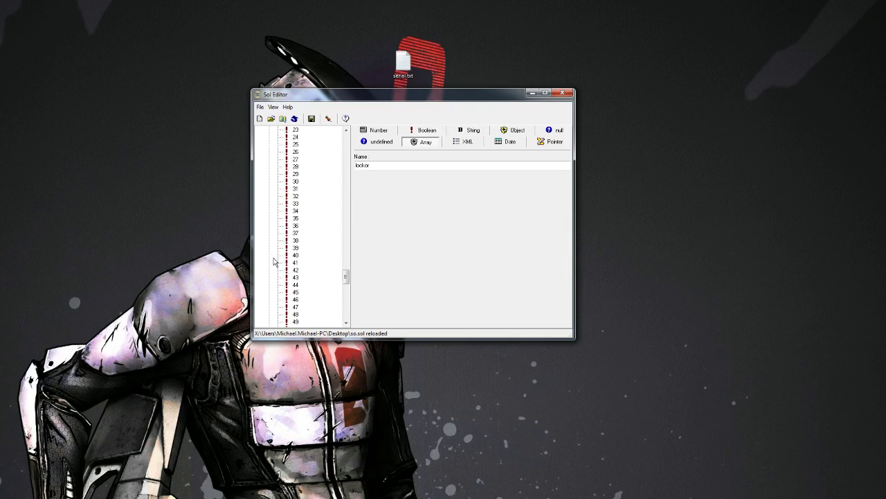
left_click(269, 241)
left_click(270, 241)
left_click(269, 242)
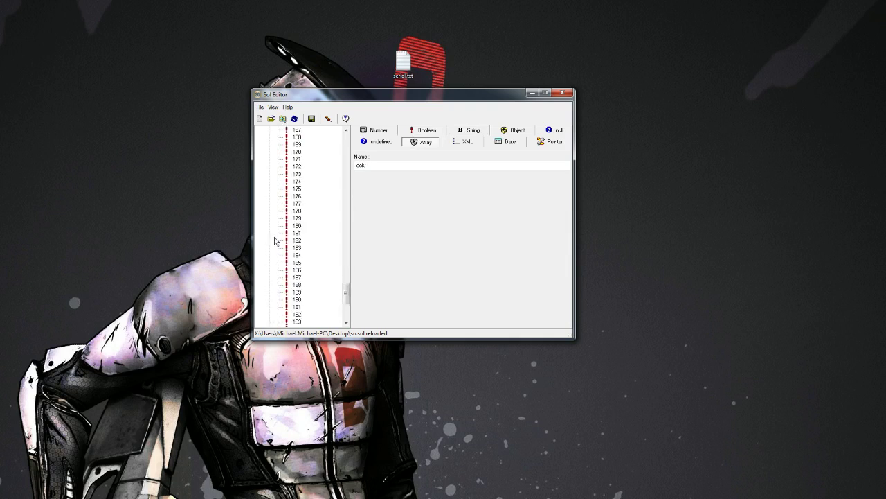
- Look through the cols array from entry 0 to the end and check the values of entries 162 and 170
scroll(277, 232, "up", 10)
scroll(281, 224, "up", 15)
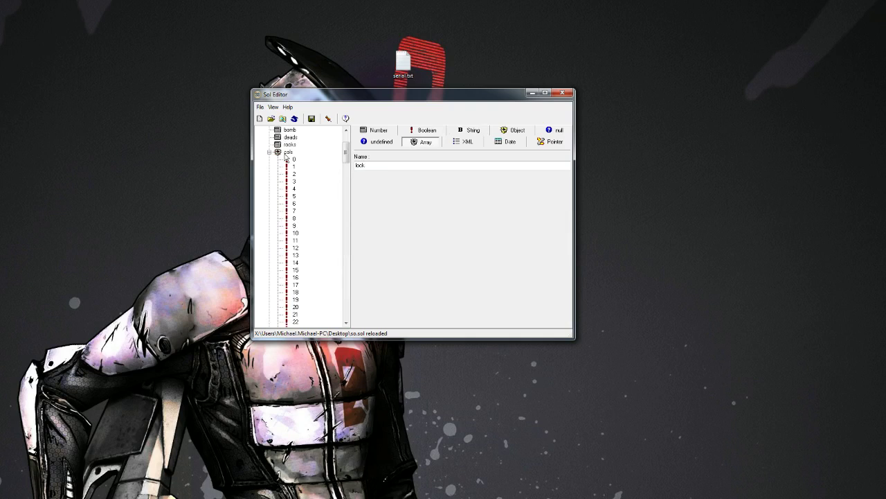
scroll(325, 210, "down", 20)
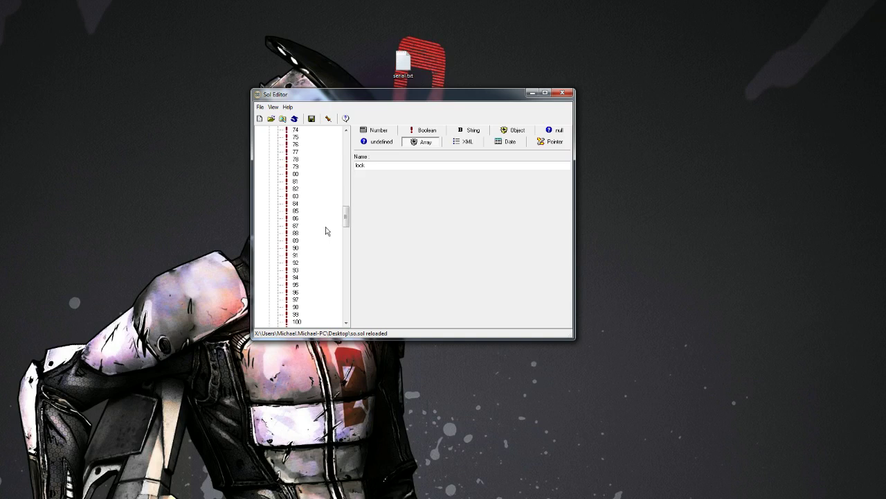
scroll(327, 230, "down", 19)
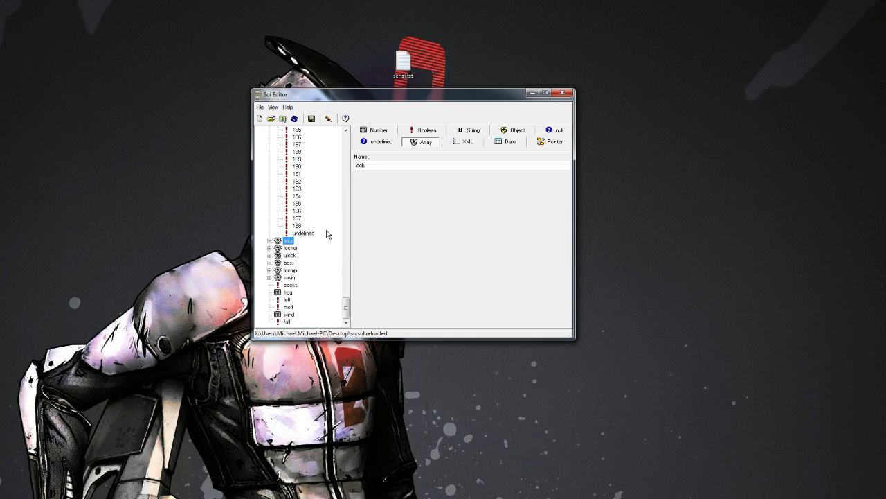
scroll(327, 234, "up", 3)
scroll(326, 234, "up", 5)
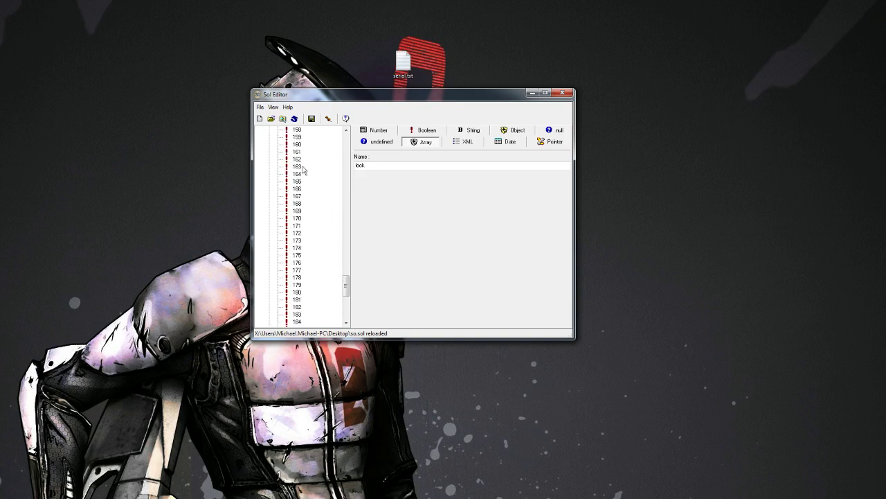
left_click(299, 160)
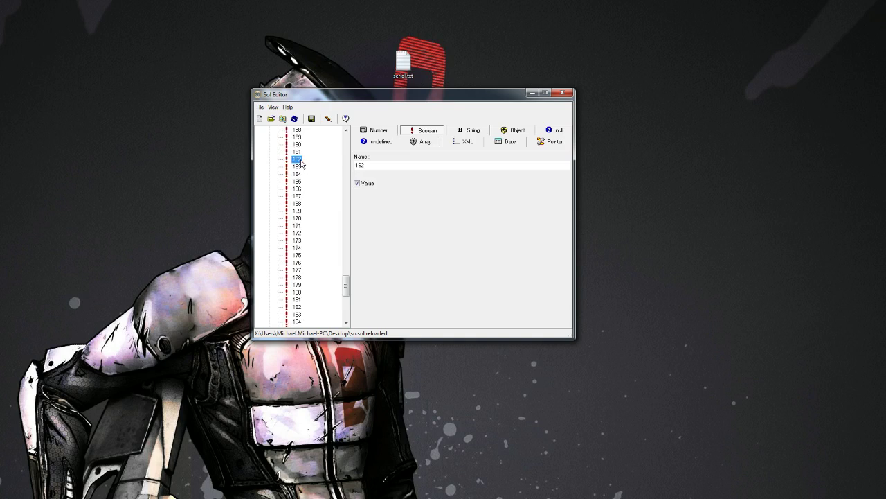
left_click(357, 183)
left_click(320, 219)
- Disable the boolean value of entry 0 in the cols array and enable it again
scroll(318, 219, "up", 20)
scroll(315, 217, "up", 20)
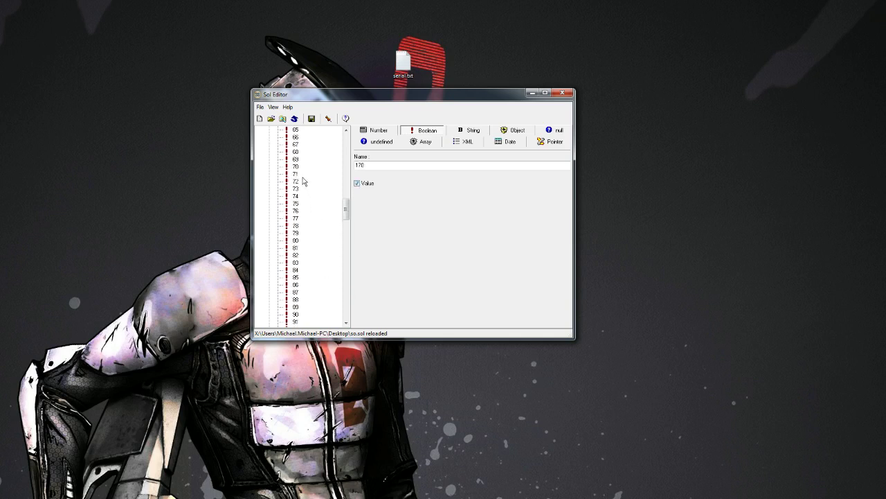
left_click(292, 160)
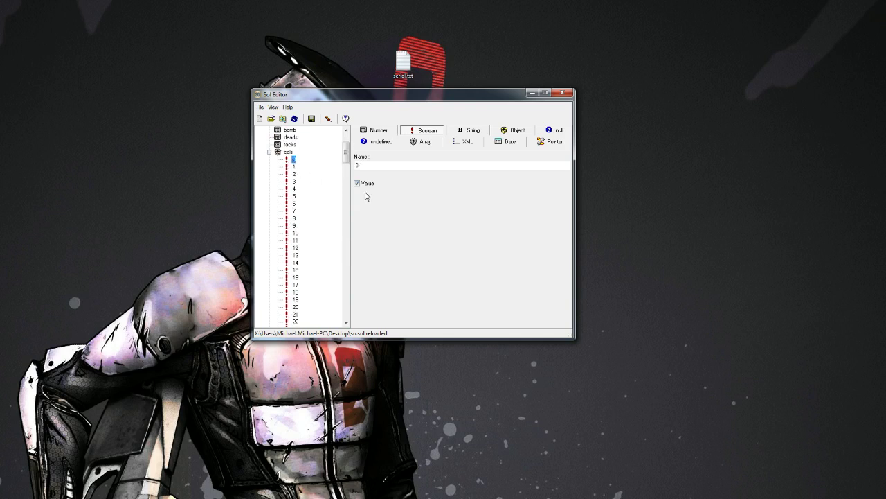
mouse_move(346, 155)
left_mouse_down()
mouse_move(346, 258)
mouse_move(344, 142)
left_mouse_up()
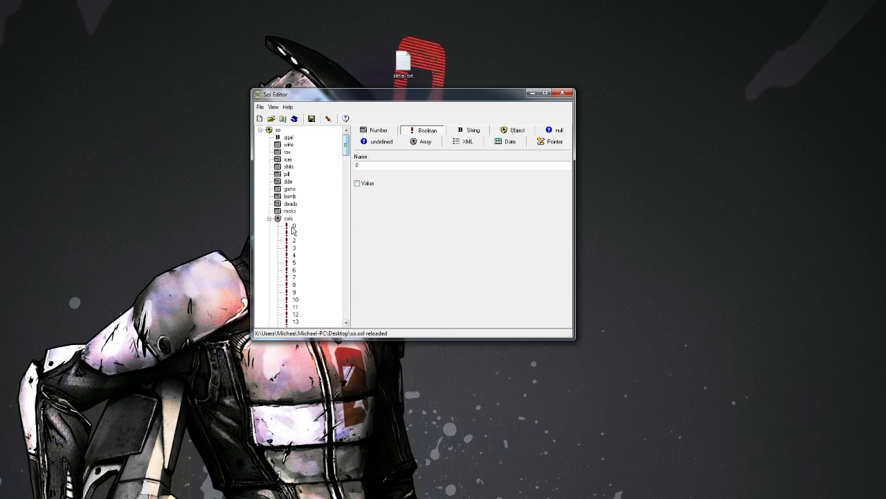
left_click(357, 183)
left_click_drag(345, 153, 346, 307)
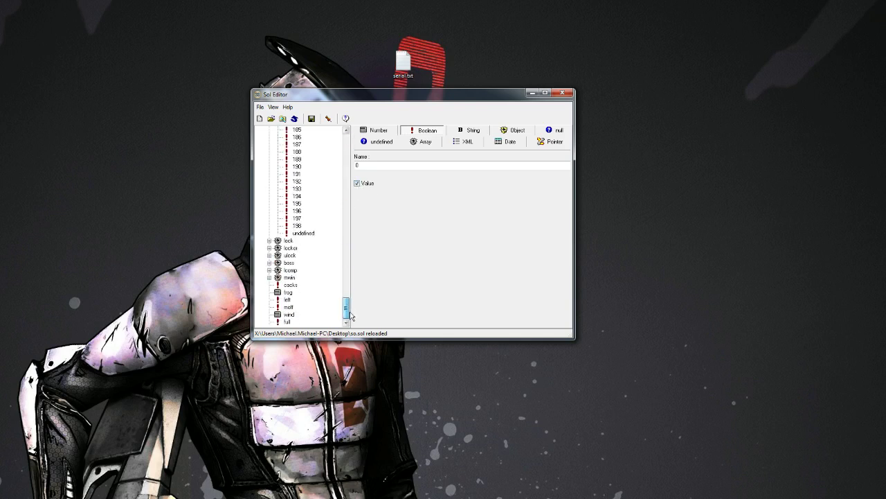
- Disable the boolean value of entry 198 in the cols array
left_click(298, 225)
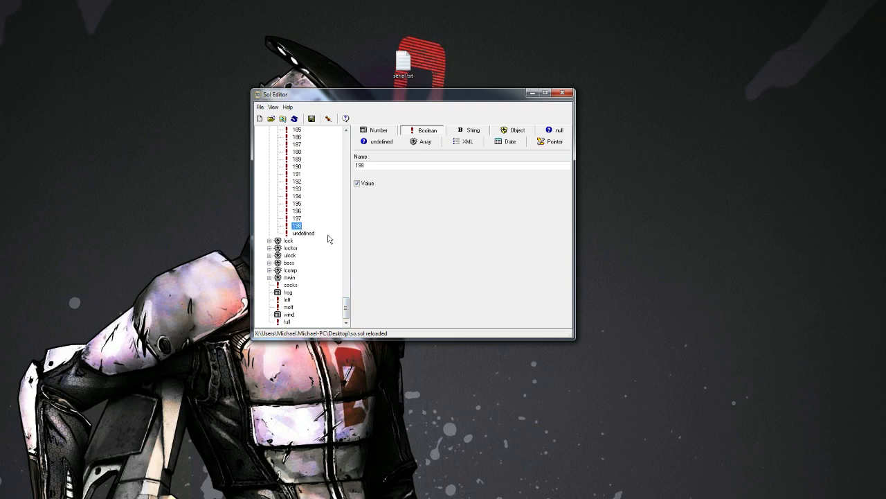
left_click(358, 183)
left_click_drag(346, 306, 347, 251)
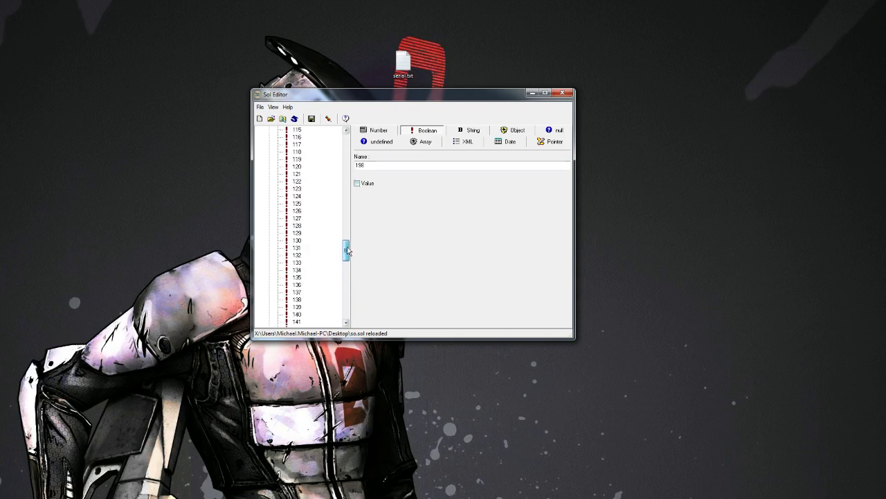
- Disable the boolean values of entries 124 and 59 in the cols array and save the file
left_click(296, 196)
left_click(357, 183)
left_click_drag(346, 246, 330, 192)
left_click(358, 184)
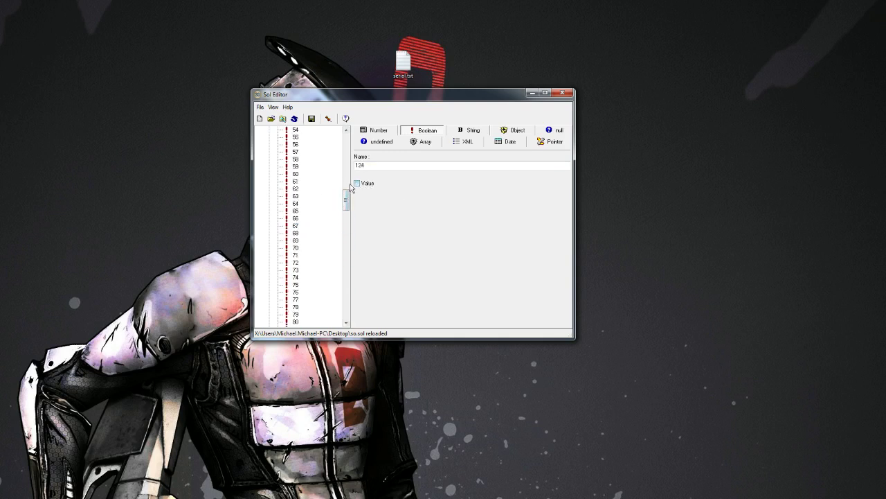
left_click(295, 166)
left_click(357, 184)
left_click(311, 120)
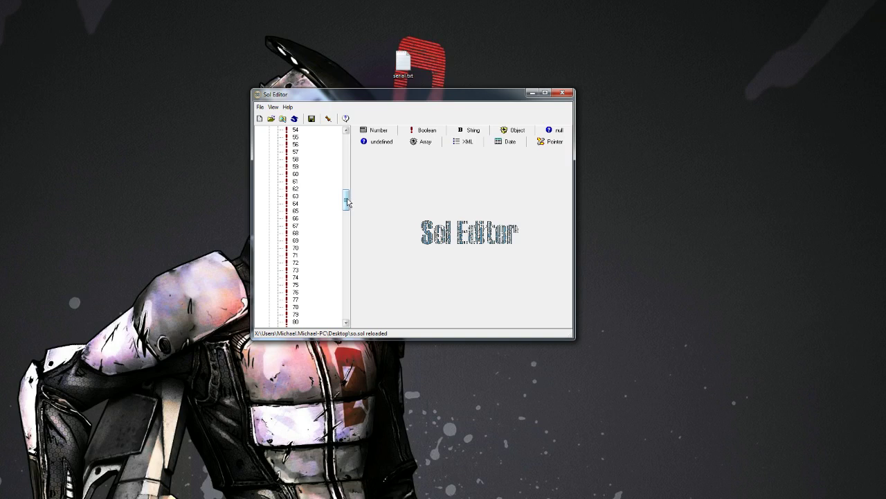
- Leave the editor and put the edited so.sol from the desktop into the localhost folder
left_click_drag(347, 201, 341, 310)
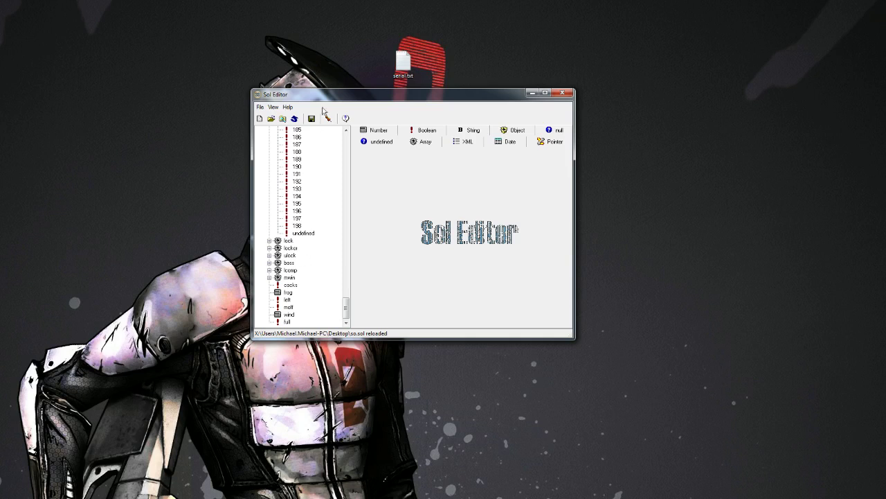
left_click(544, 93)
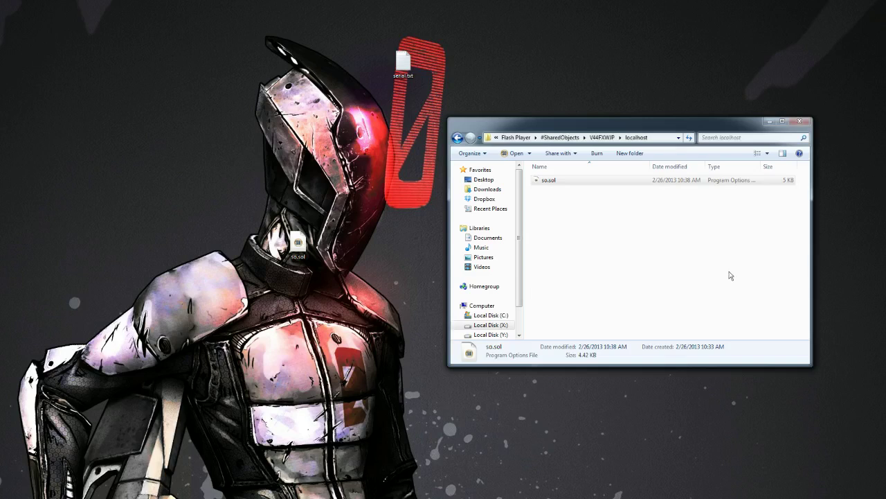
key("ctrl+a")
left_click_drag(309, 253, 597, 249)
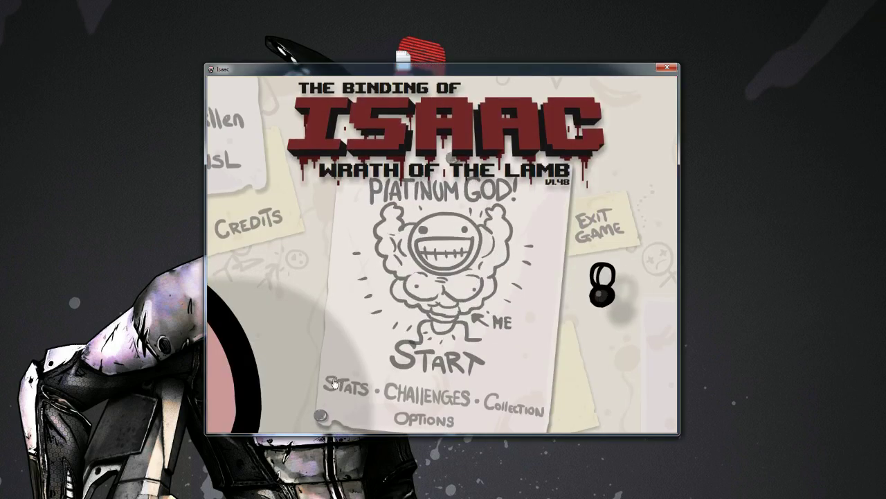
- Switch to The Binding of Isaac and check the stats page and both pages of the item collection
left_click(333, 383)
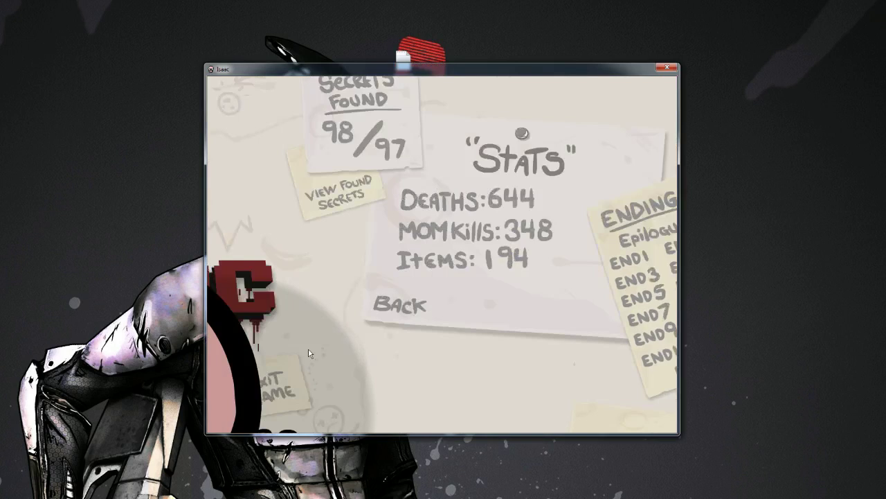
left_click(400, 305)
left_click(511, 410)
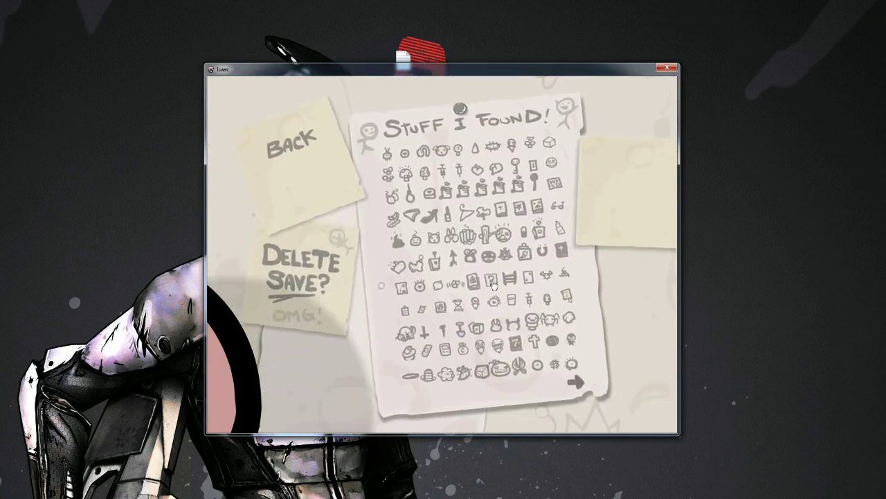
left_click(576, 382)
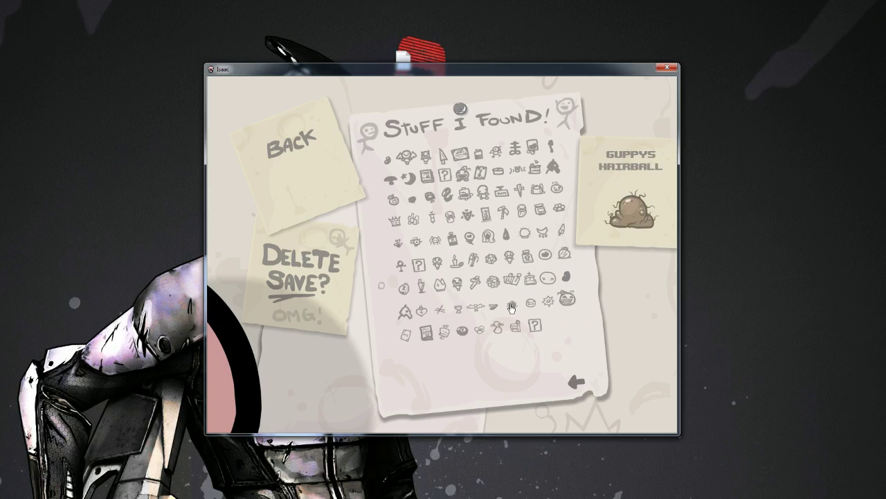
left_click(294, 147)
- Browse the found secrets from the stats page, then return to the game's main menu
left_click(350, 405)
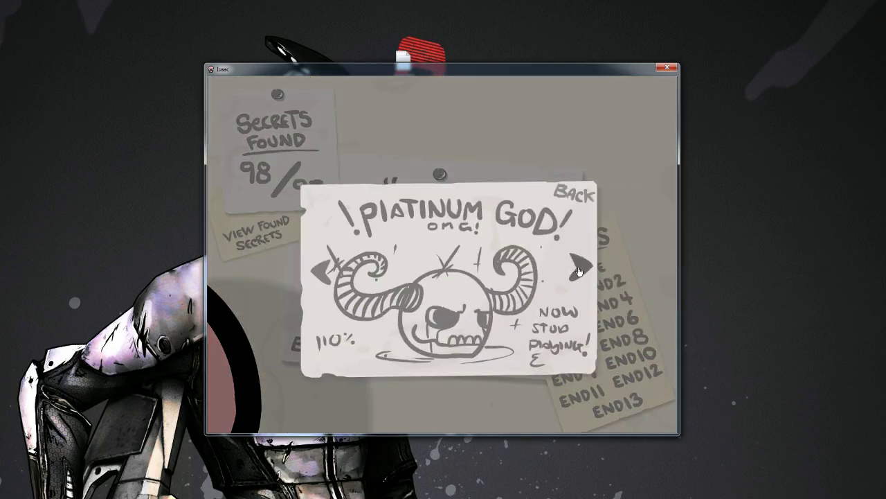
left_click(579, 270)
left_click(579, 271)
left_click(577, 200)
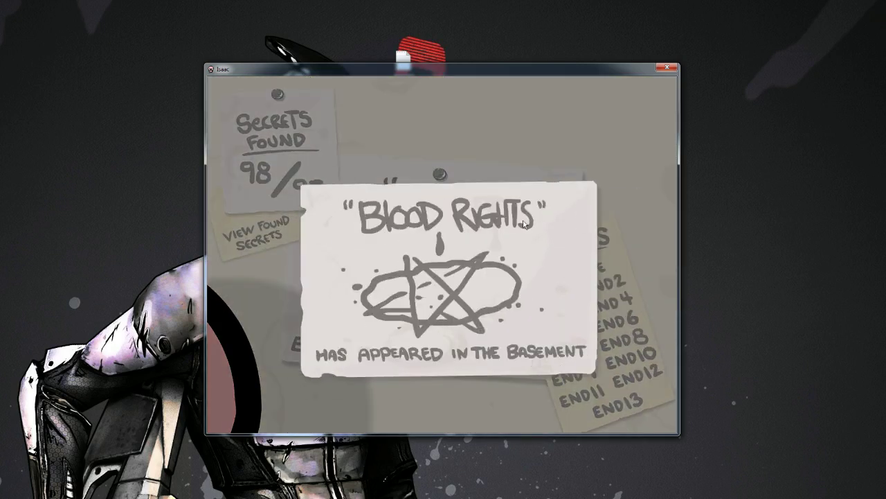
left_click(312, 350)
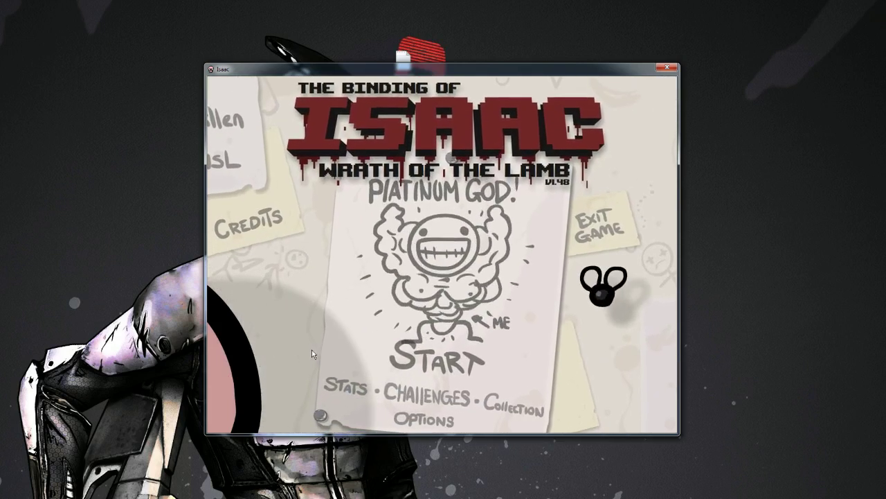